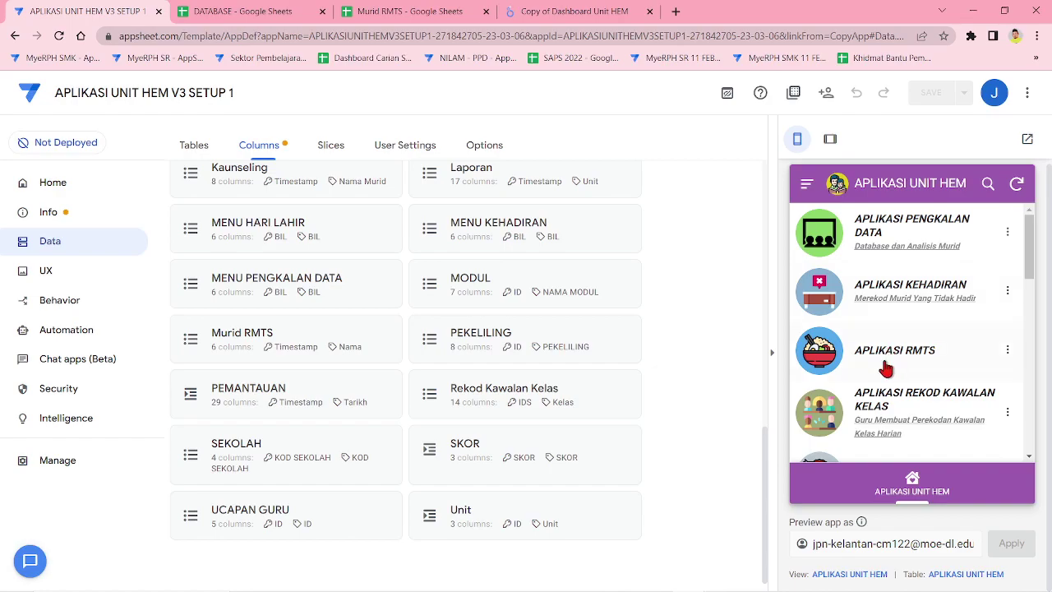
Open the KEHADIRAN RMTS form under APLIKASI RMTS in the app preview and review the choices offered for Nama.
left_click(886, 368)
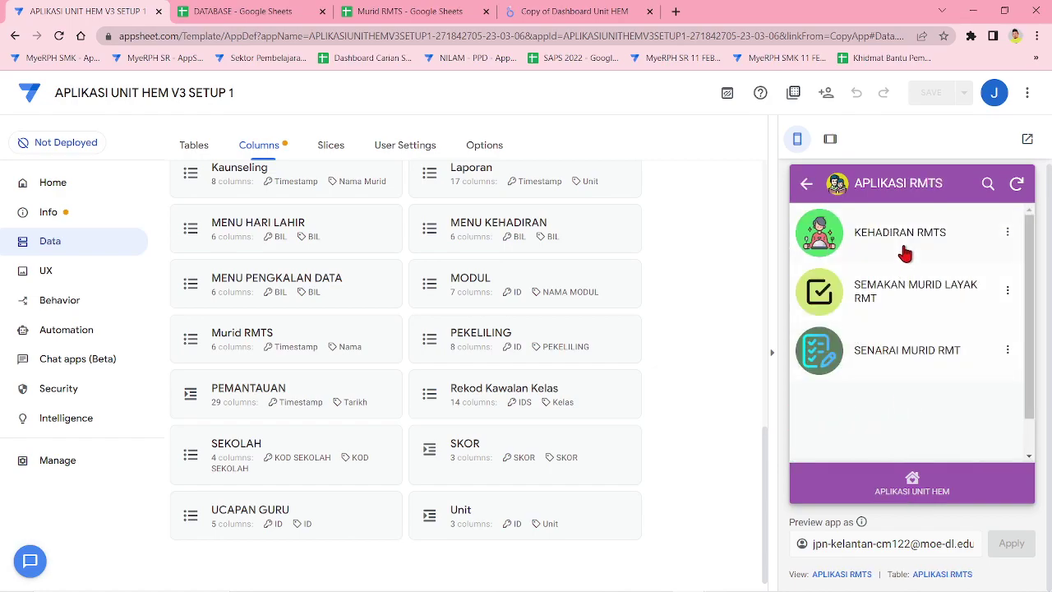
left_click(839, 248)
scroll(903, 353, "down", 10)
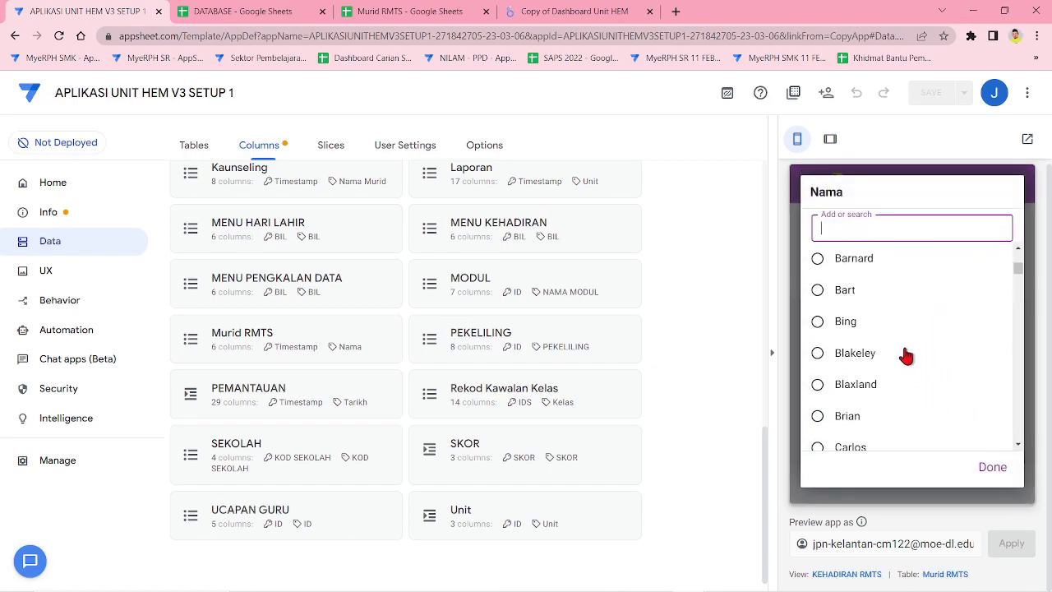
scroll(901, 379, "up", 8)
left_click(991, 466)
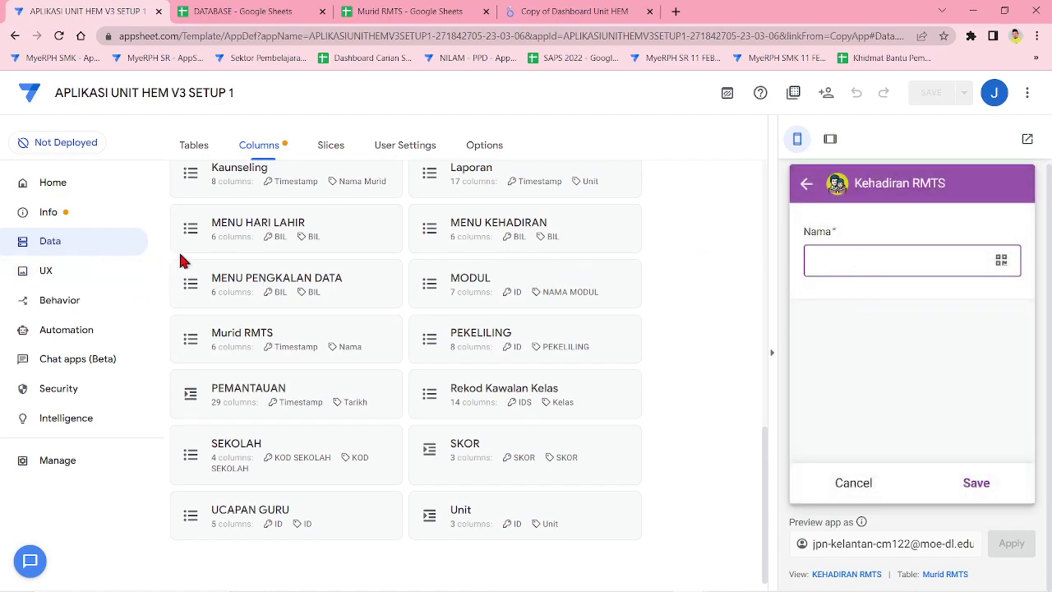
Open the Nama column's settings in the Murid RMTS table and expand its Auto Compute section.
scroll(355, 355, "up", 5)
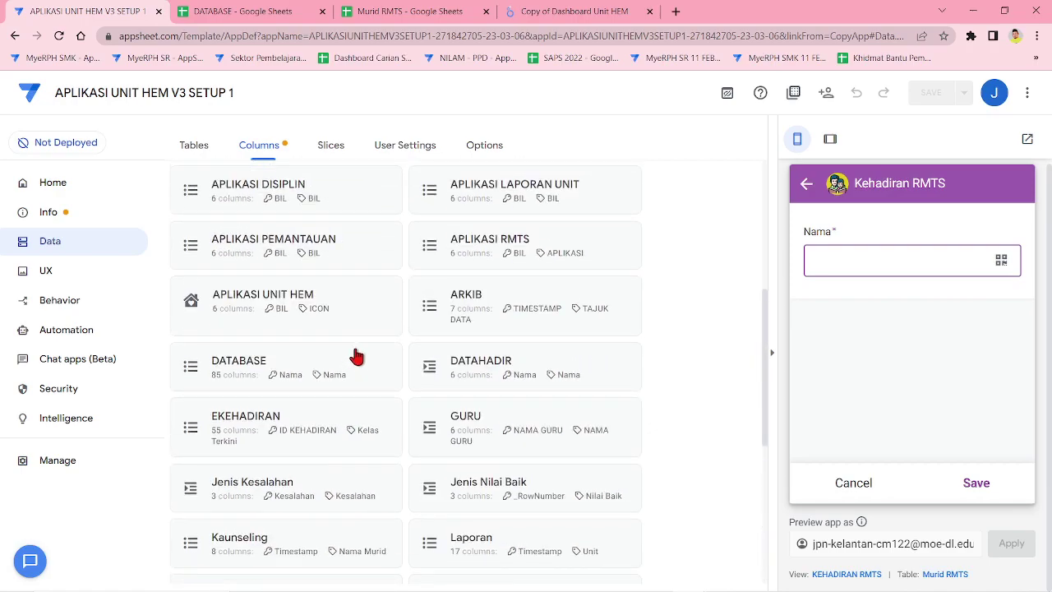
scroll(444, 345, "down", 5)
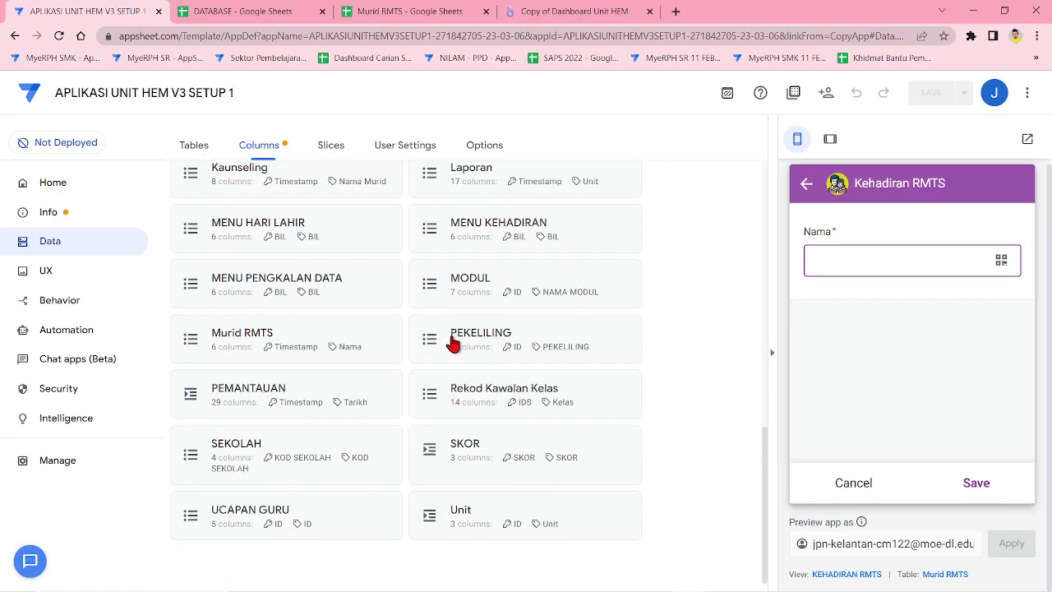
left_click(244, 351)
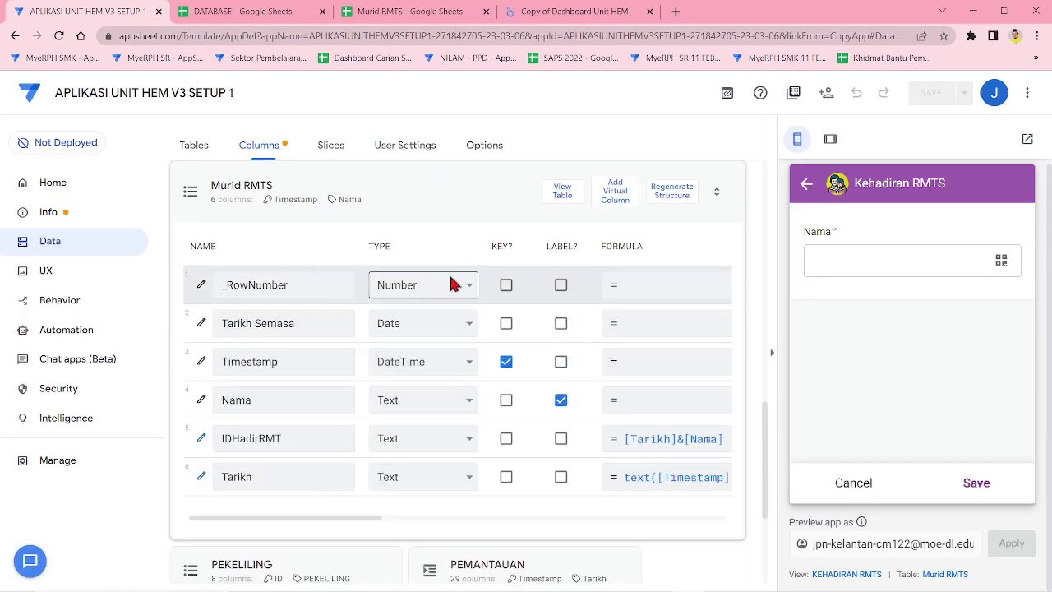
left_click(205, 399)
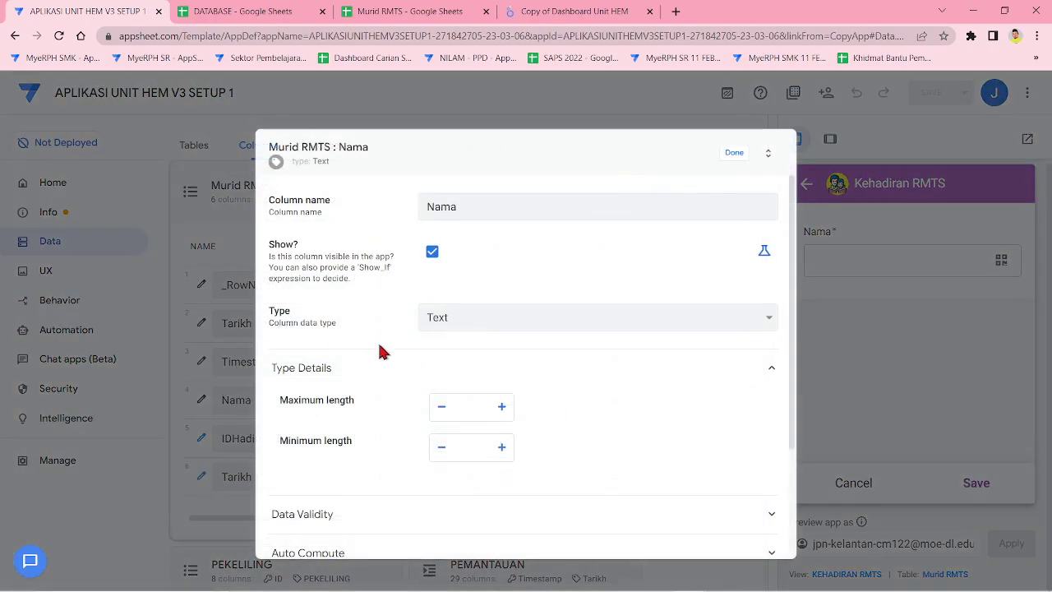
scroll(377, 369, "down", 2)
left_click(381, 405)
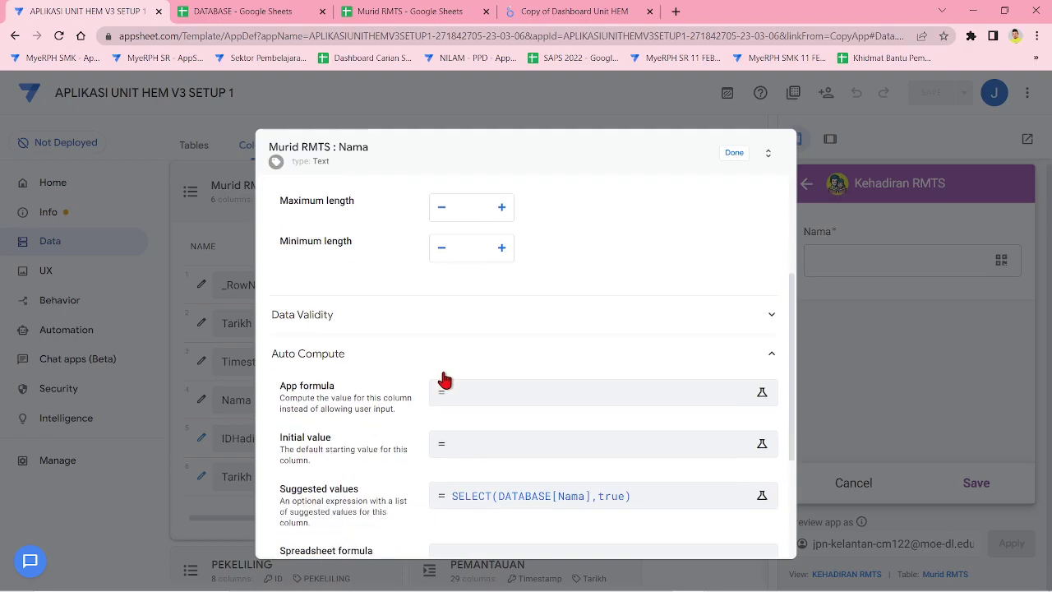
In Nama's Suggested values formula, replace the true condition after DATABASE[Nama] with the beginning of an or( condition.
left_click(543, 305)
left_click_drag(345, 184, 393, 184)
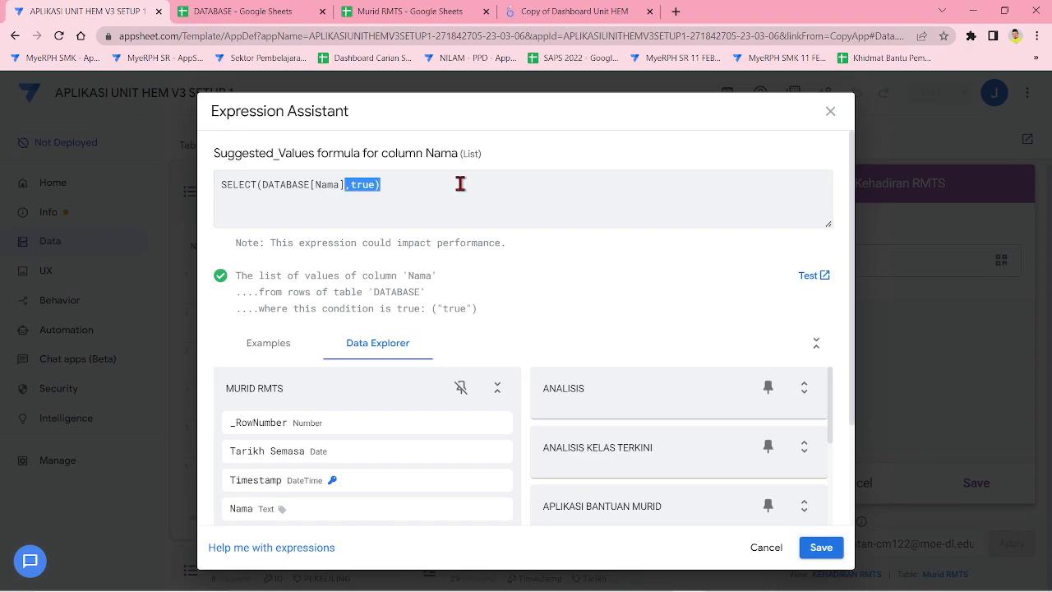
key("BackSpace")
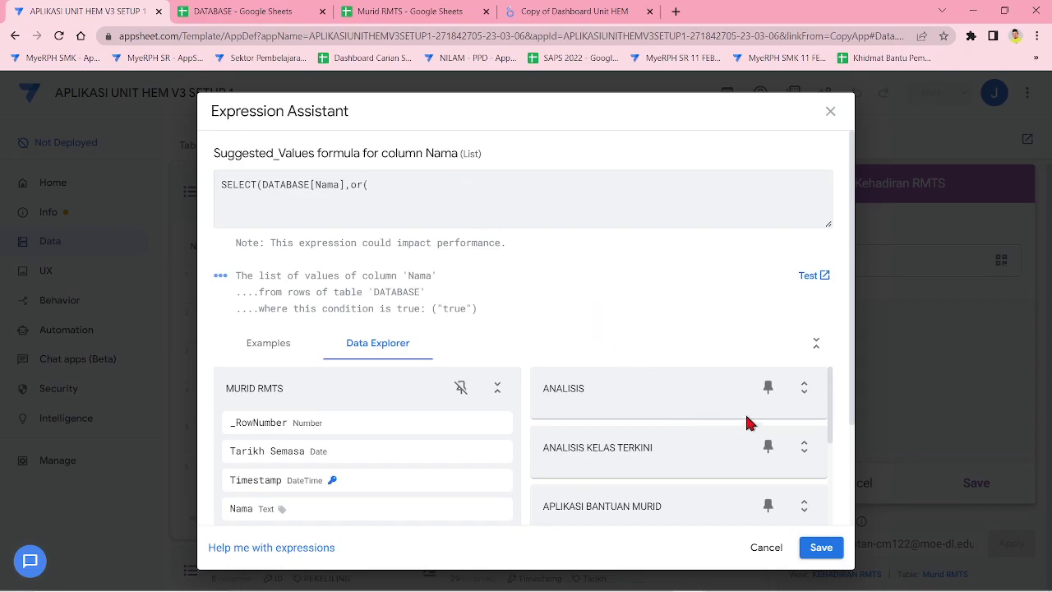
Copy the Sah KWAP header from the DATABASE spreadsheet and extend the formula with [Sah KWAP]=[_thisrow],[Sah KWAP]=".
left_click(289, 11)
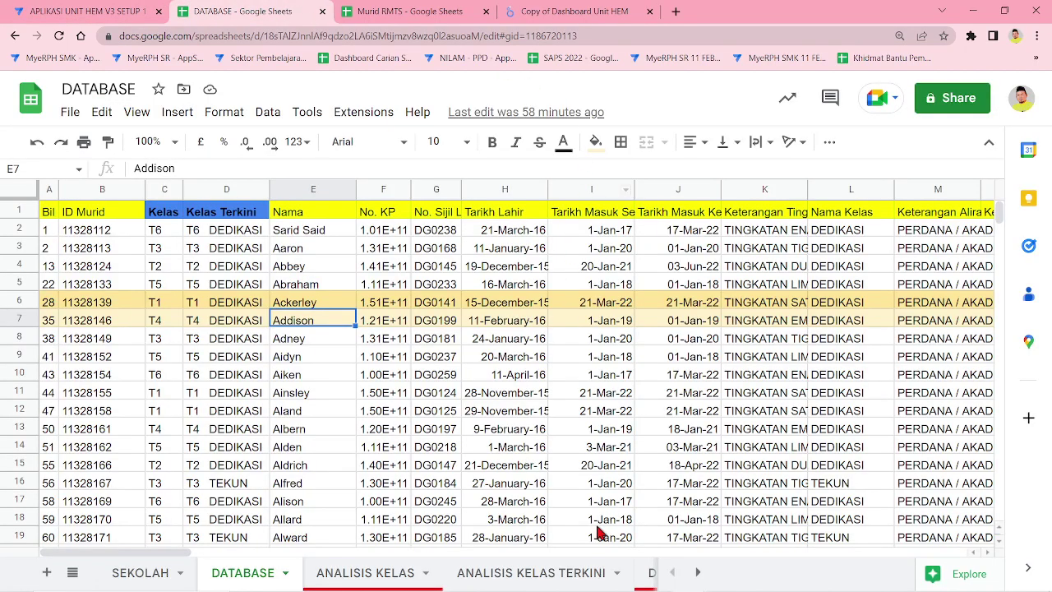
left_click_drag(188, 553, 915, 559)
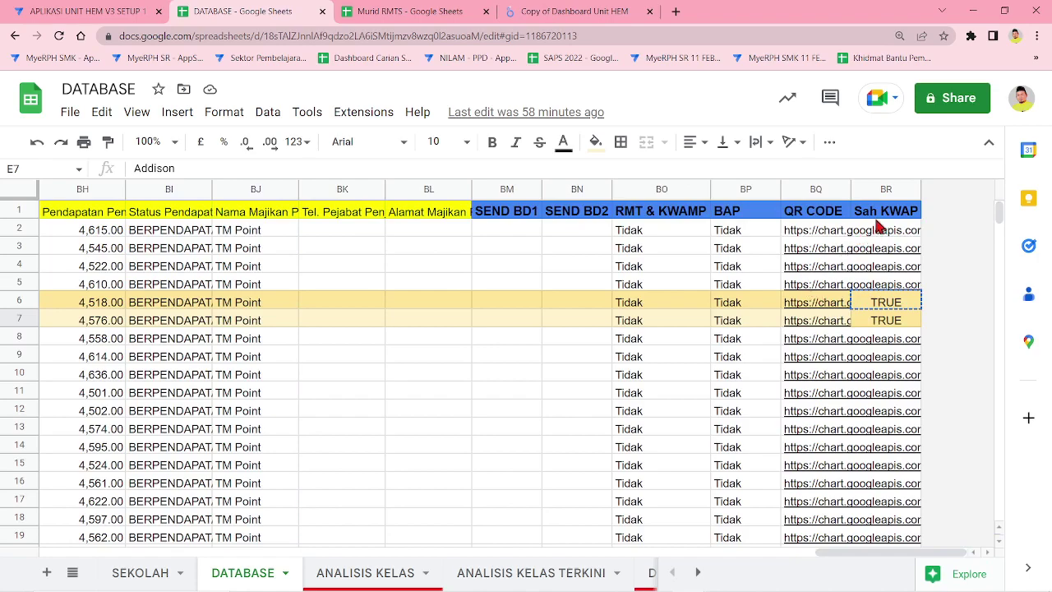
left_click(883, 212)
right_click(884, 213)
left_click(898, 197)
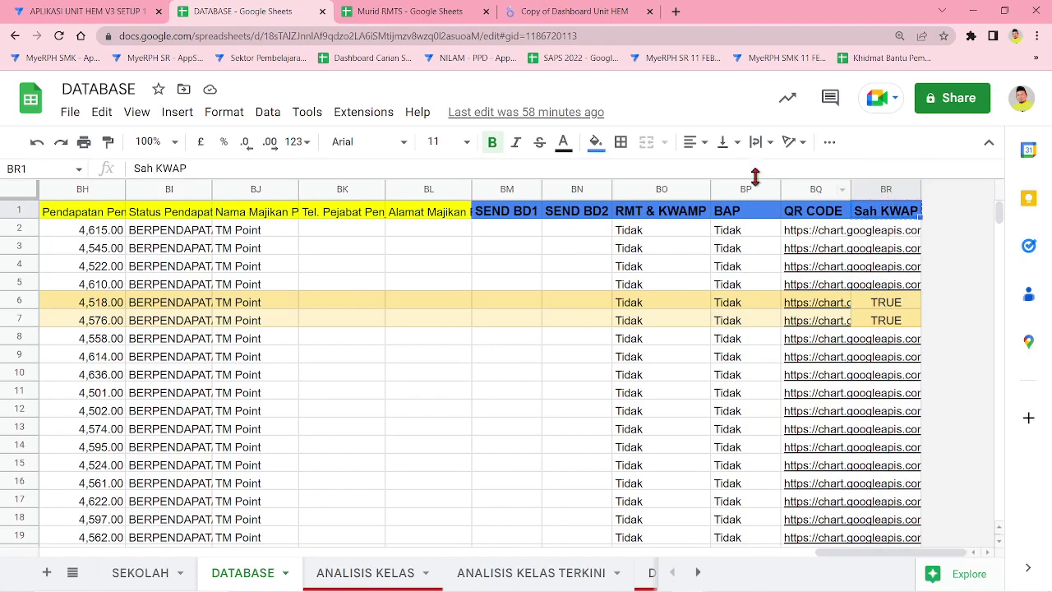
left_click(140, 12)
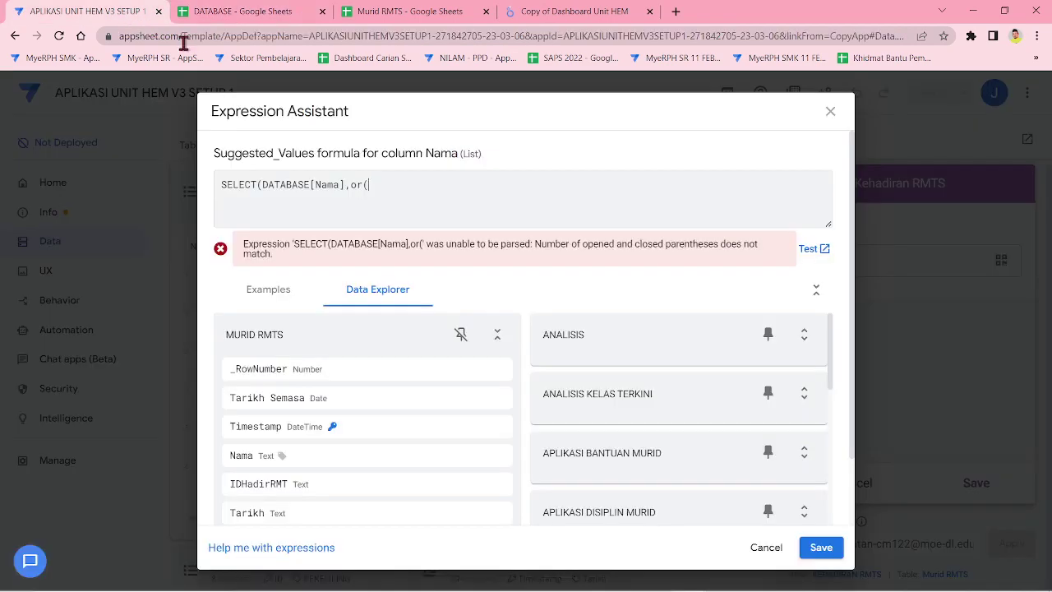
right_click(409, 189)
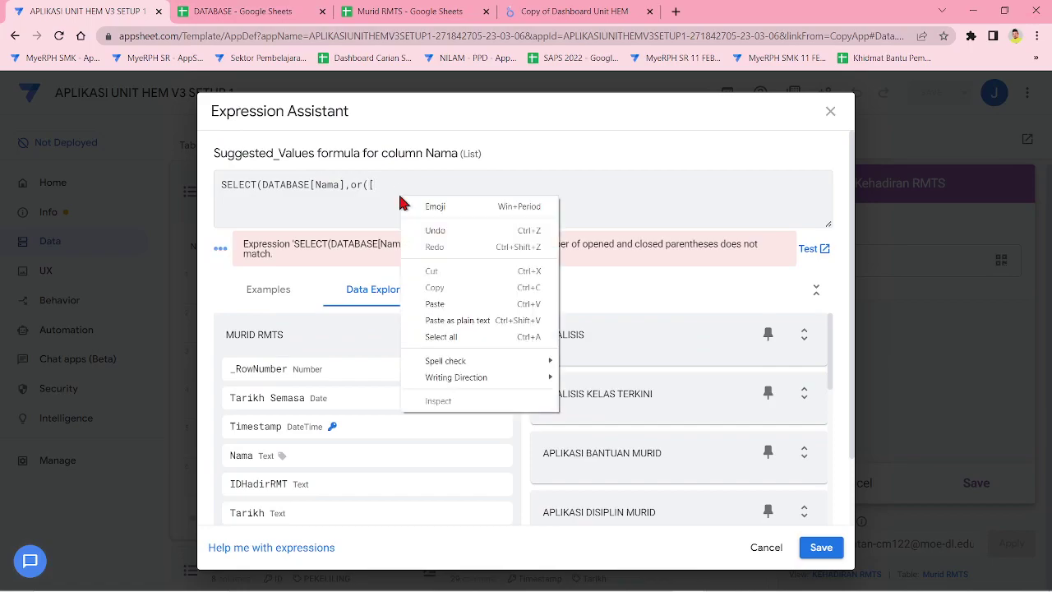
left_click(435, 300)
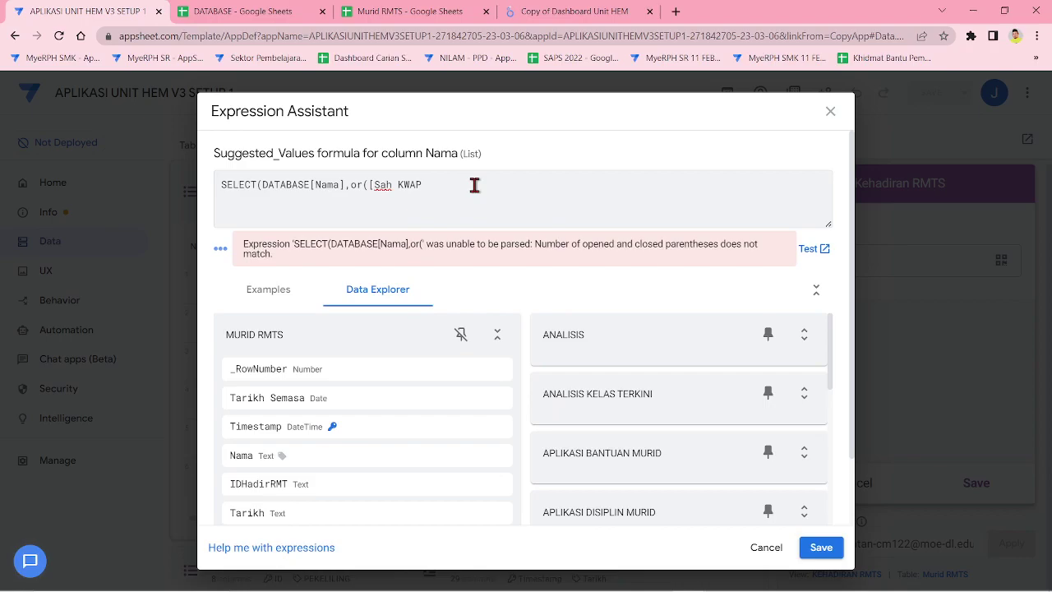
type("]")
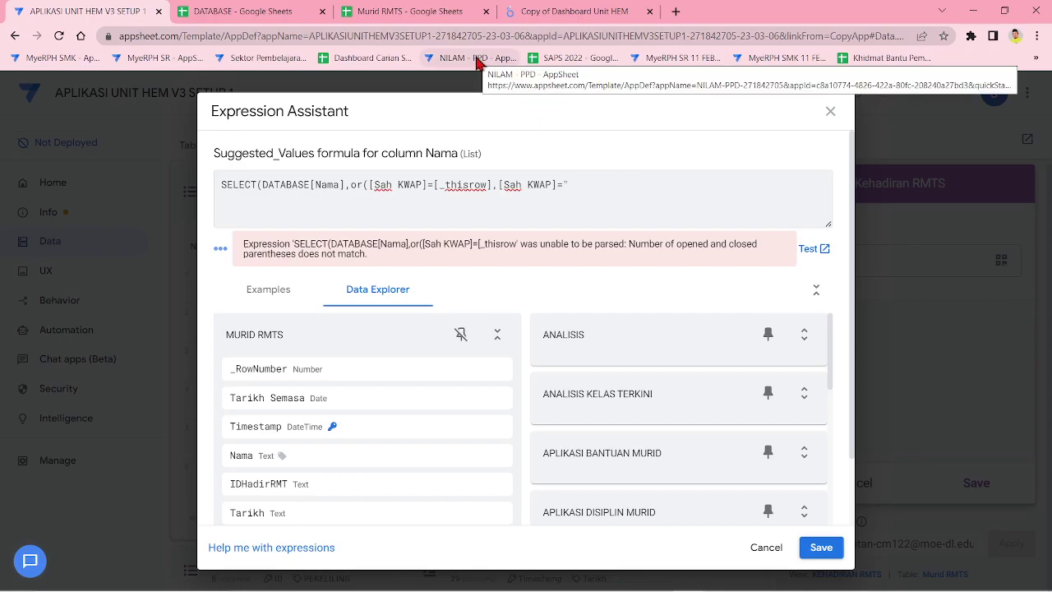
Copy TRUE from the Sah KWAP column of the DATABASE spreadsheet and complete the AppSheet formula with [Sah KWAP]="TRUE")).
left_click(247, 12)
left_click(874, 301)
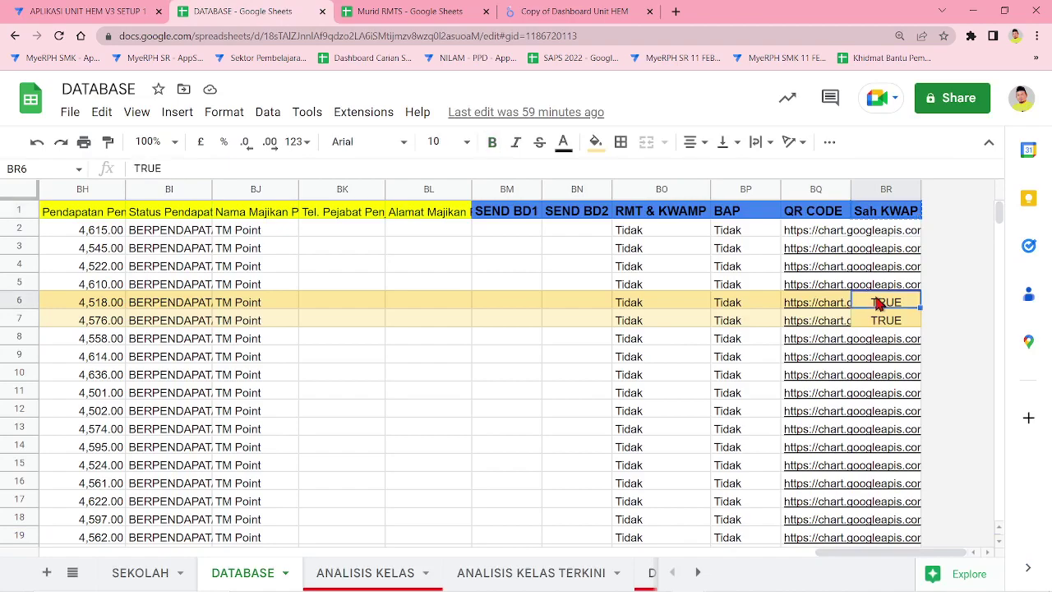
right_click(873, 301)
left_click(918, 188)
left_click(156, 12)
right_click(604, 186)
left_click(633, 278)
type("\"TRUE")
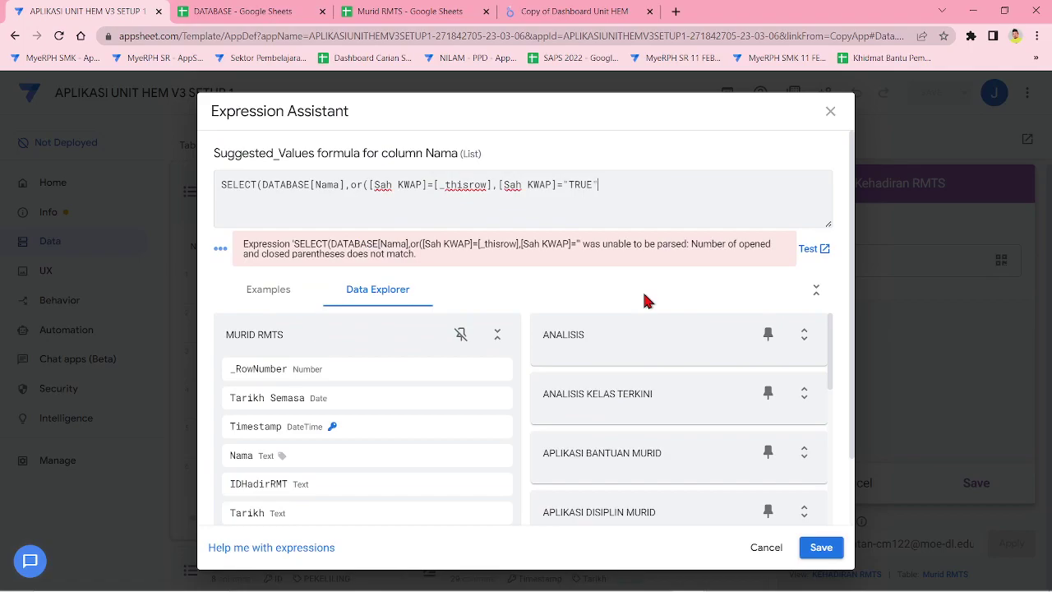
type("))")
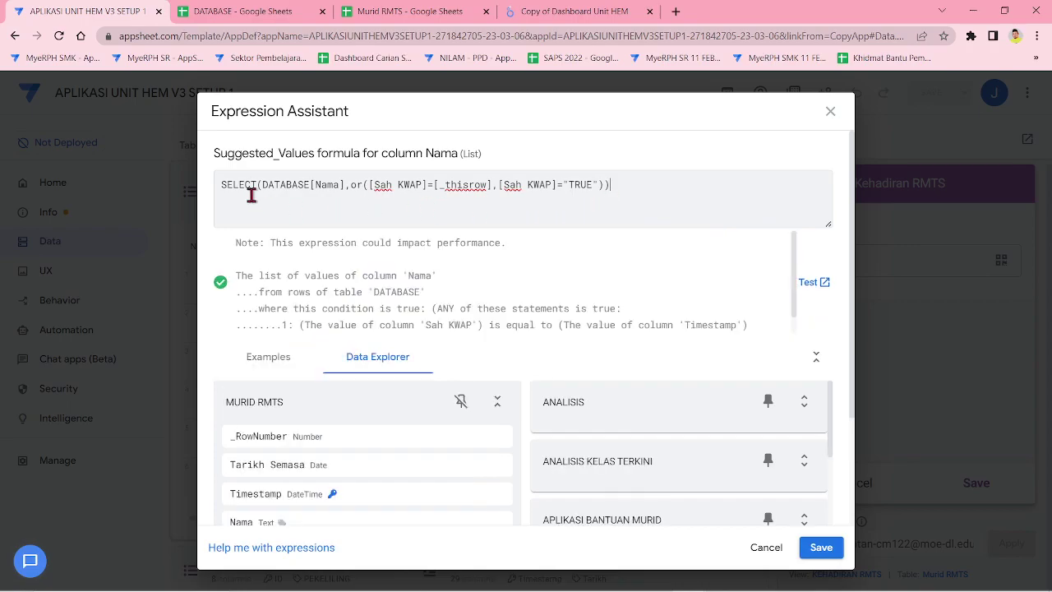
Save the Suggested values formula, close the Nama column's settings and save the app.
left_click_drag(345, 184, 670, 197)
left_click(666, 193)
left_click(817, 548)
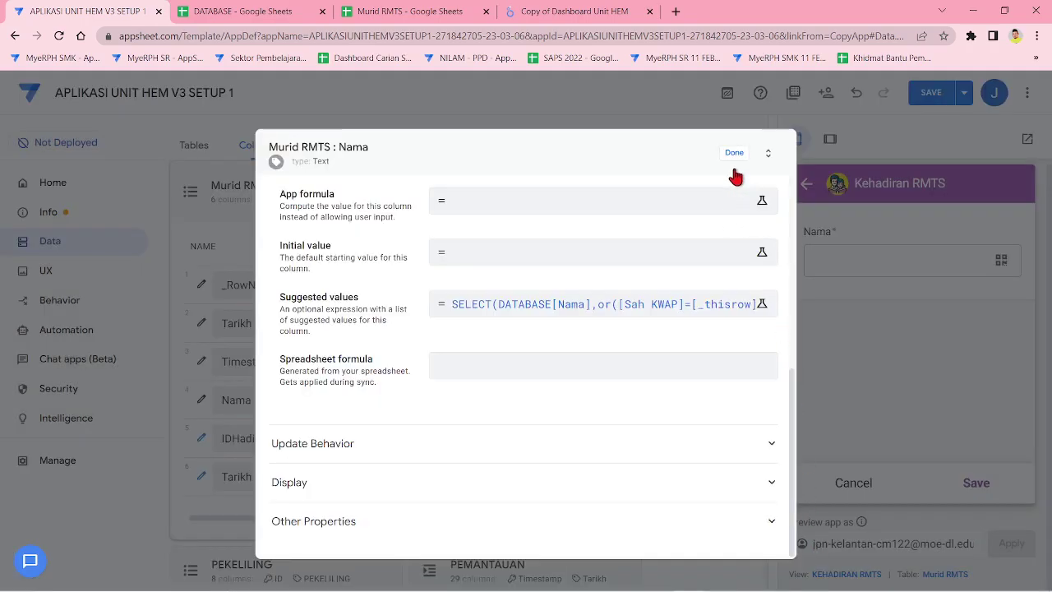
left_click(733, 154)
left_click(917, 97)
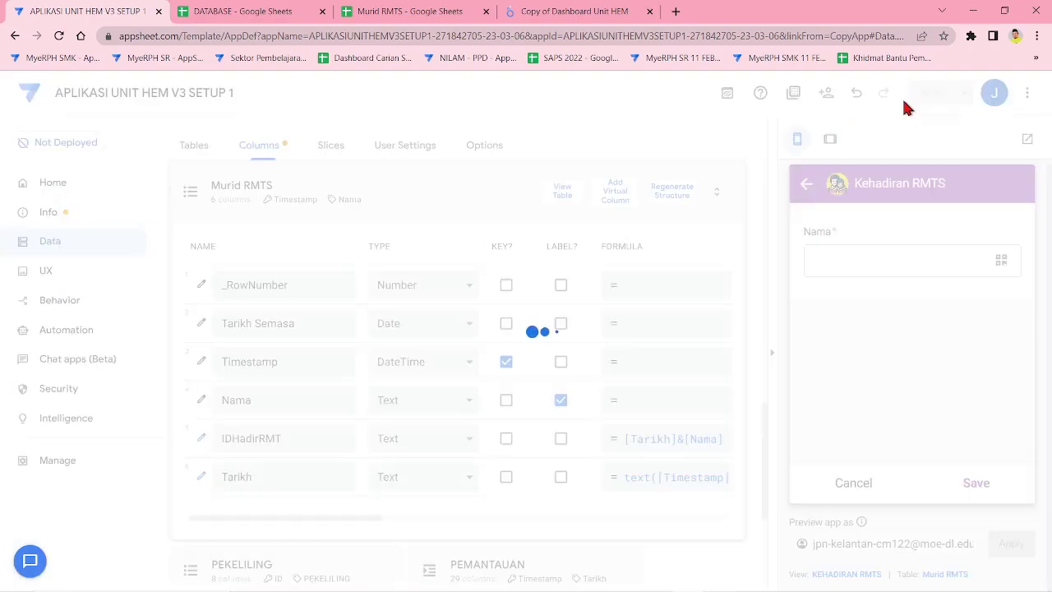
In the DATABASE spreadsheet, copy TRUE from cell BR6 into the Sah KWAP cell of row 10.
left_click(242, 12)
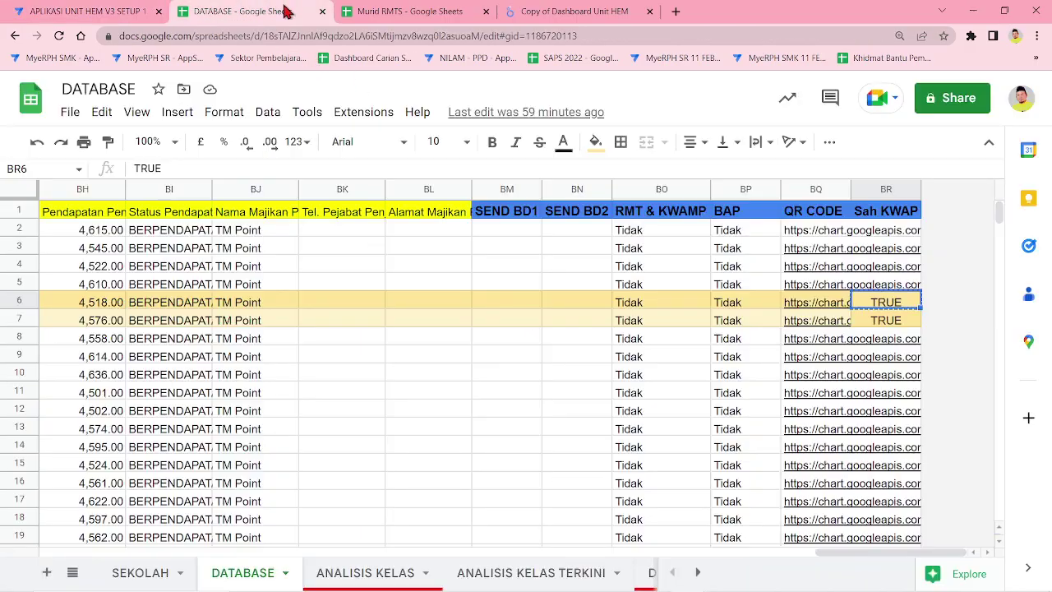
left_click(882, 325)
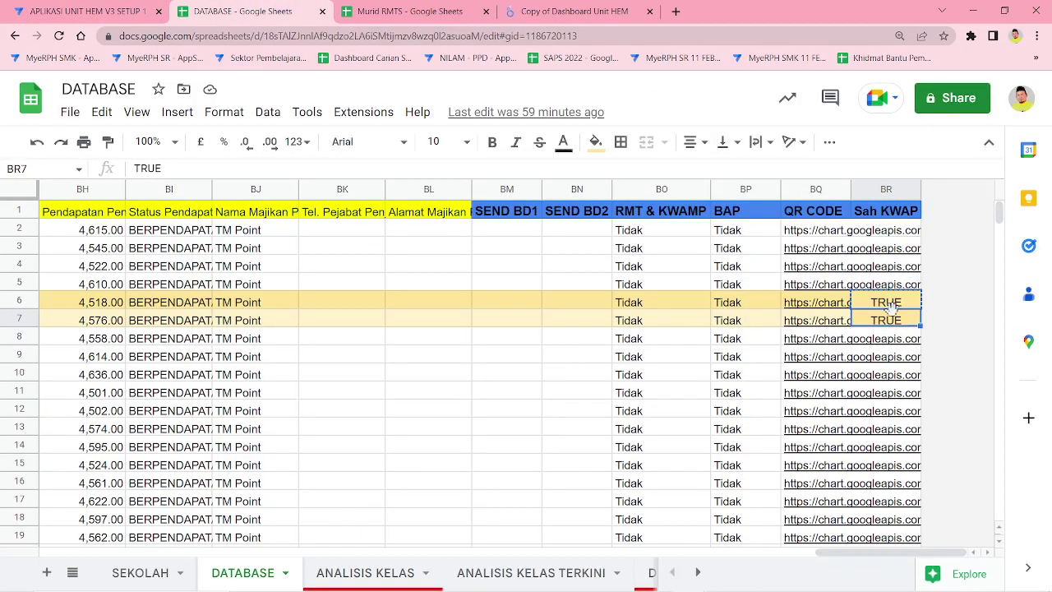
right_click(892, 304)
left_click(918, 214)
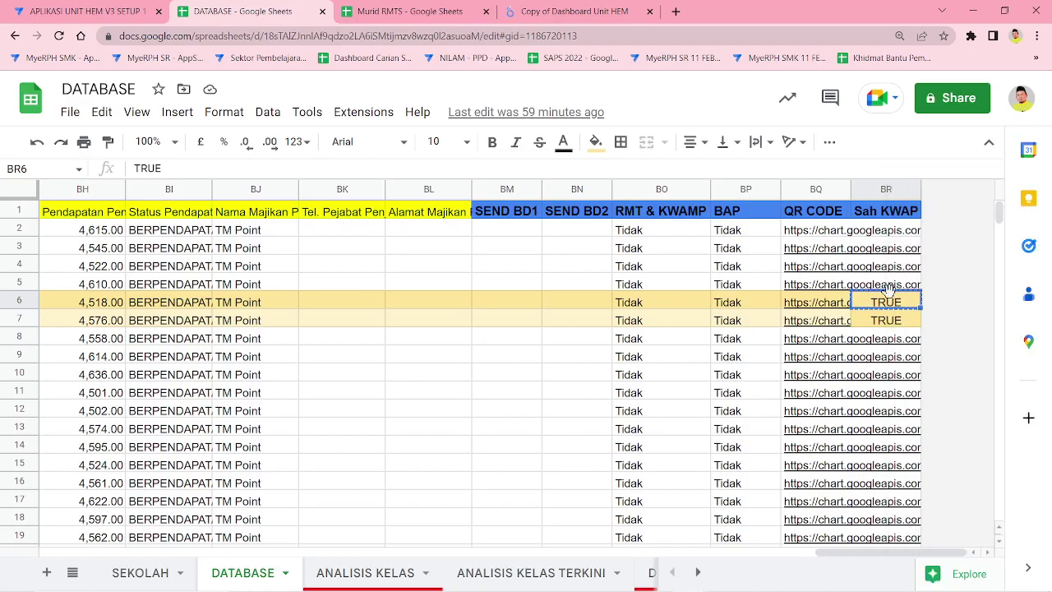
left_click(880, 377)
right_click(881, 376)
left_click(907, 220)
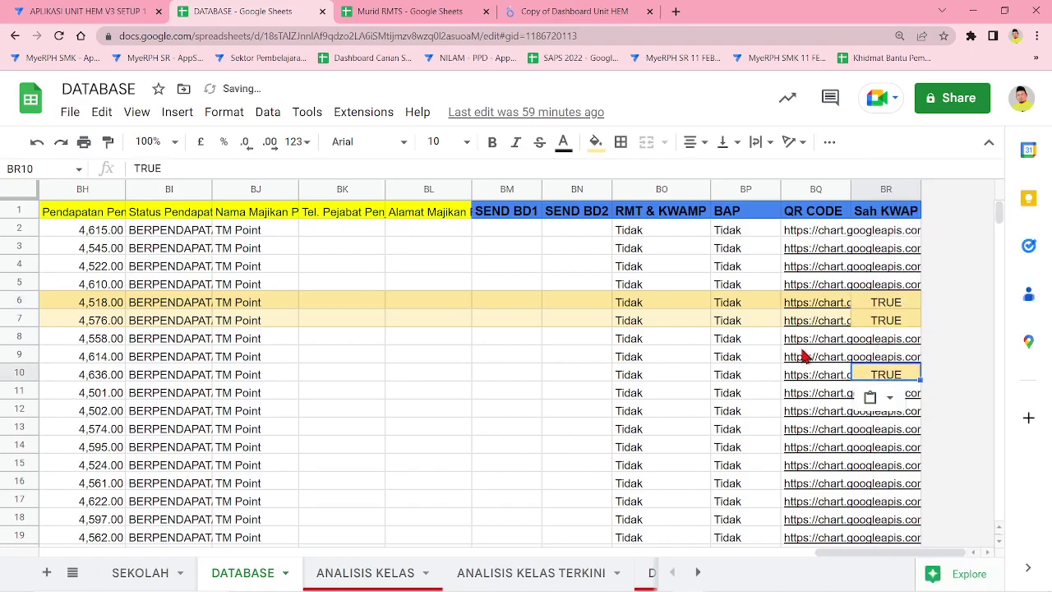
left_click(803, 357)
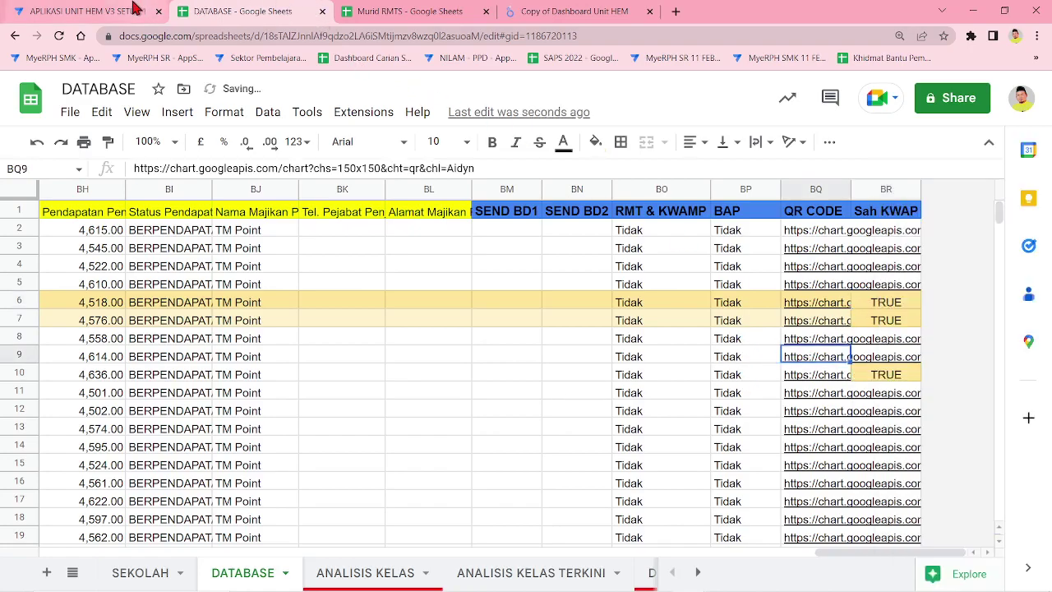
Return to the AppSheet editor, cancel the open Kehadiran RMTS form in the preview and sync the app.
left_click(136, 11)
left_click(992, 466)
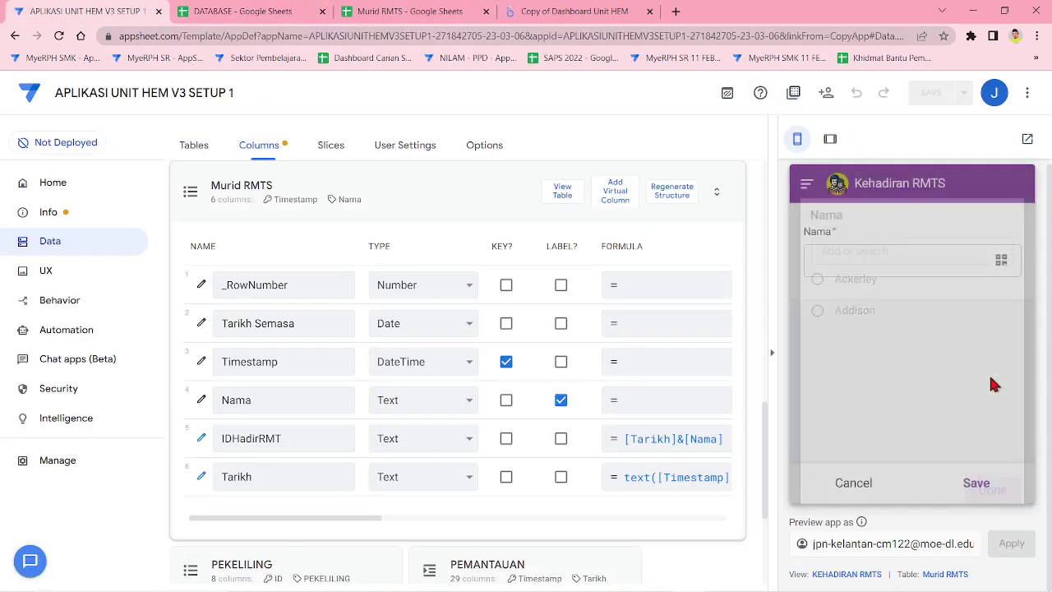
left_click(850, 484)
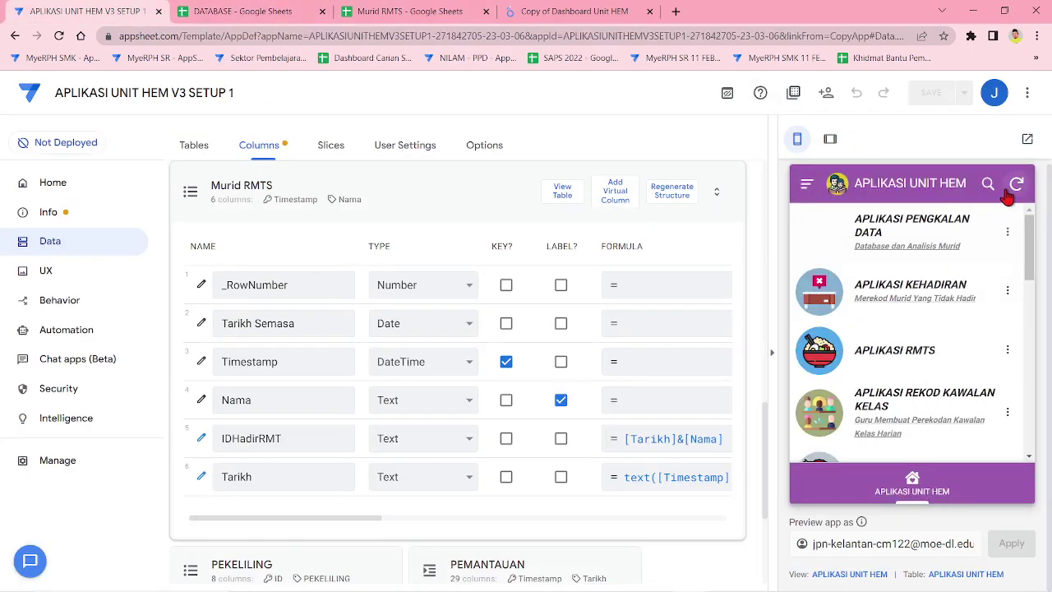
left_click(1016, 183)
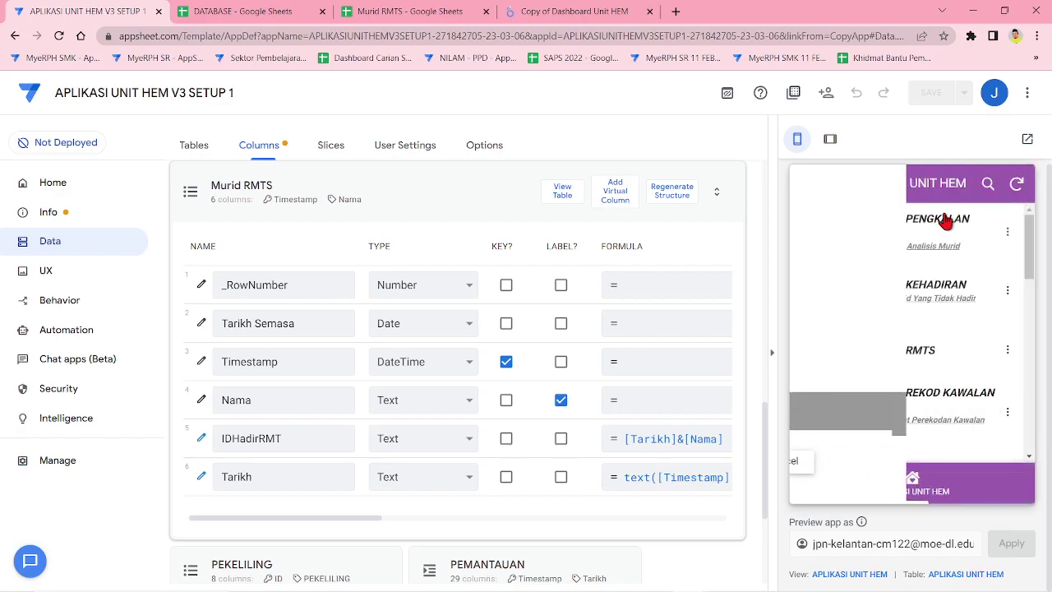
Reopen the KEHADIRAN RMTS form under APLIKASI RMTS, check the Nama suggestions and cancel the form.
left_click(886, 355)
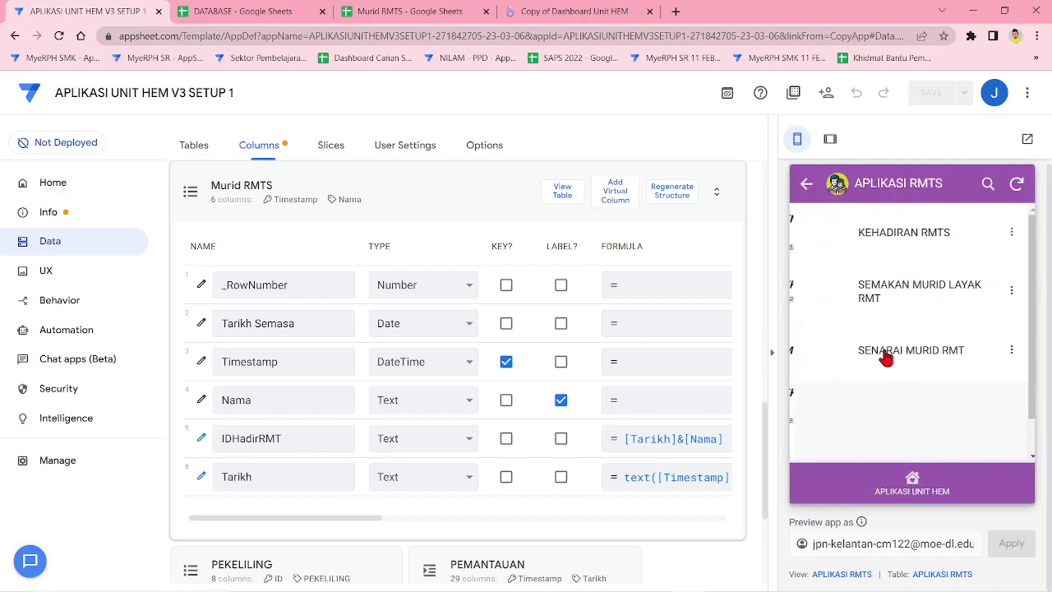
left_click(897, 235)
left_click(897, 256)
left_click(898, 254)
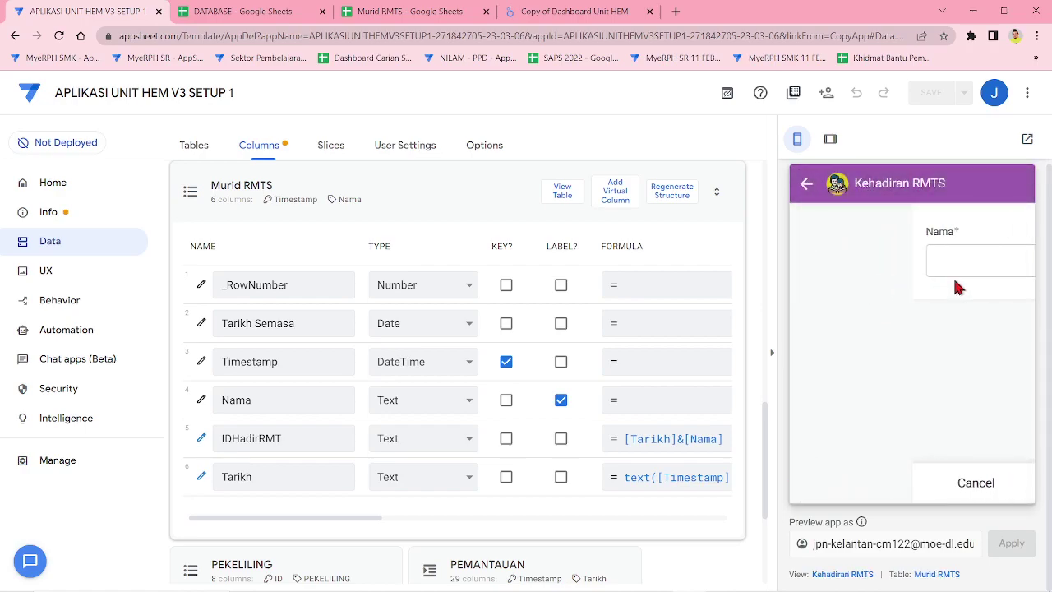
left_click(953, 276)
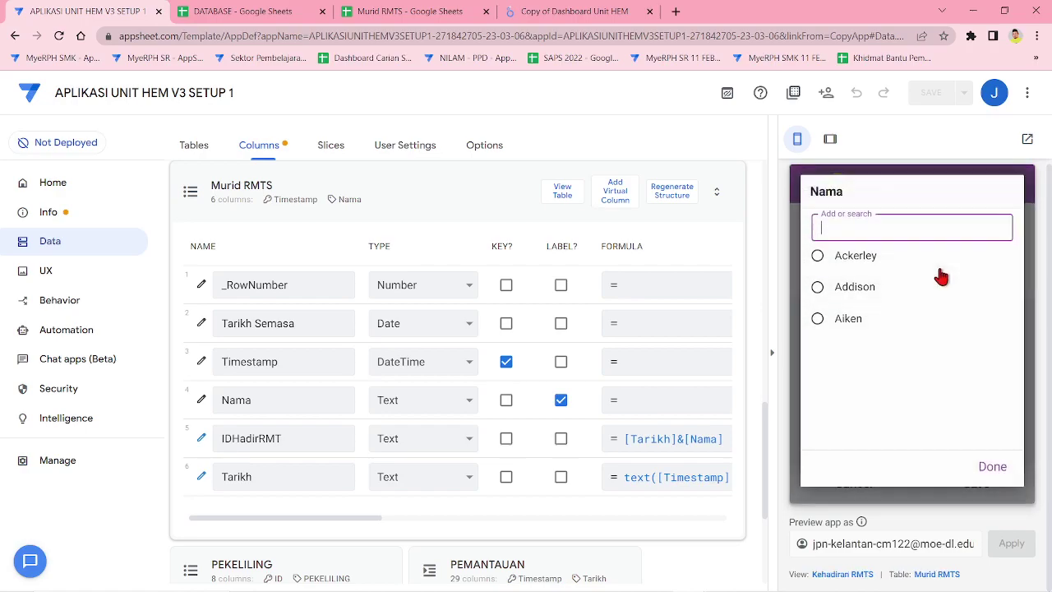
left_click(990, 481)
left_click(855, 482)
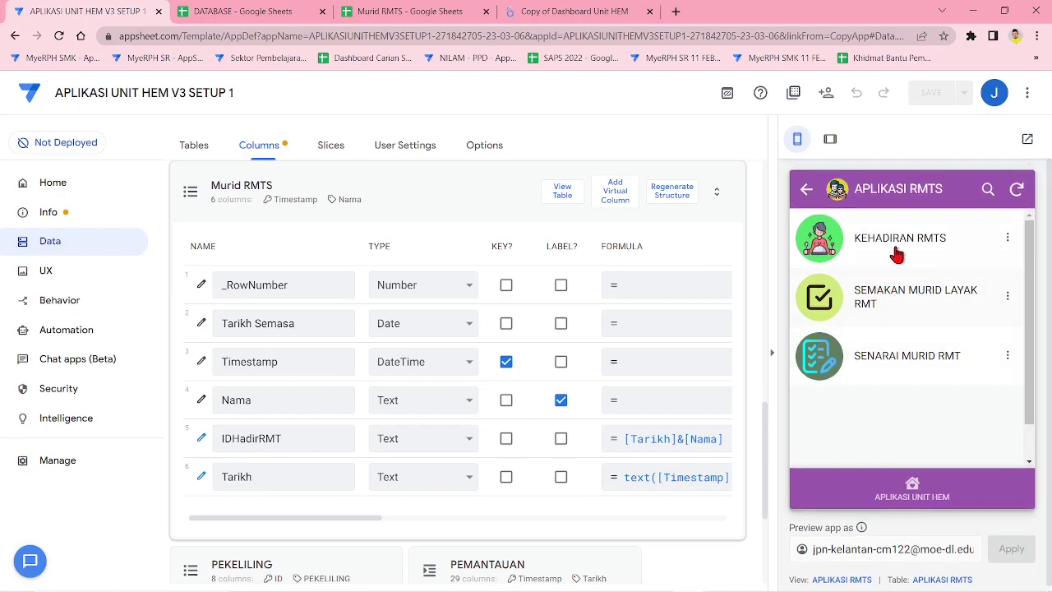
Open the SEMAKAN MURID LAYAK RMT view in the app preview to examine its class groups.
left_click(878, 300)
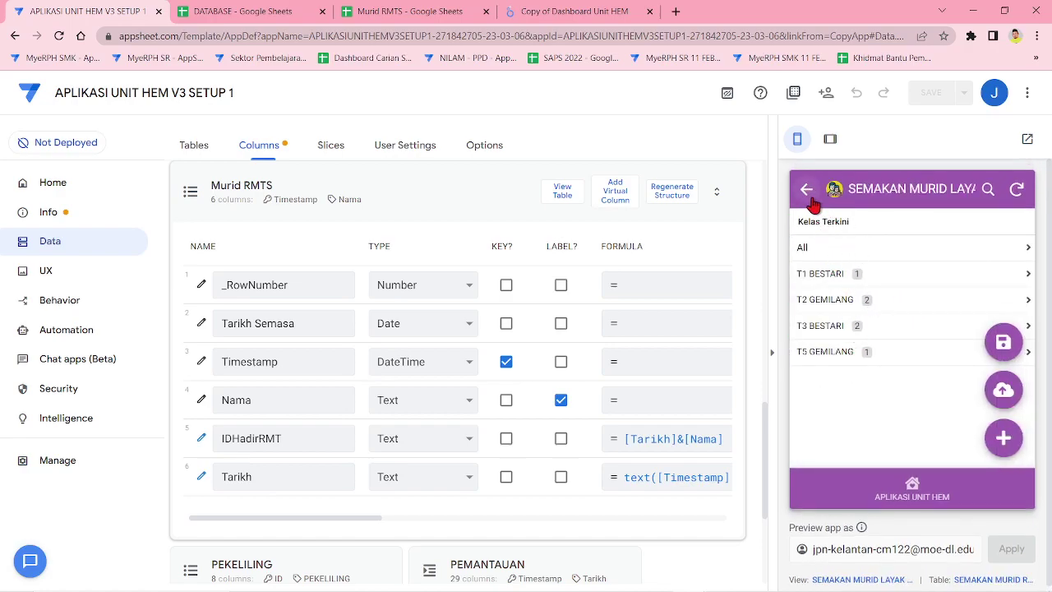
Tick Sah KWAP for both students in the T2 GEMILANG group, save the changes and sync the app from its home view.
left_click(828, 306)
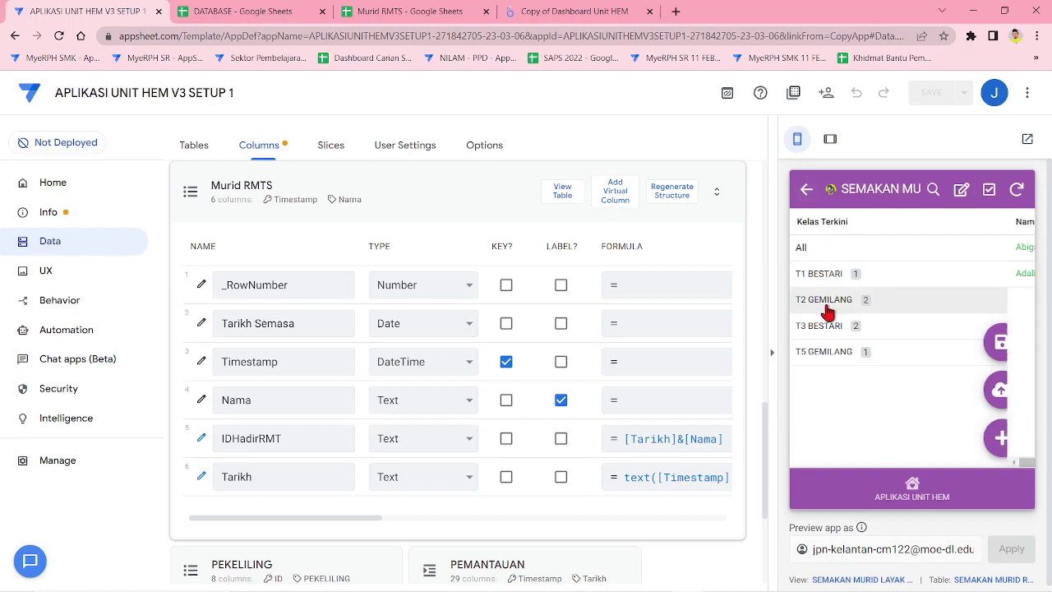
left_click(962, 197)
left_click(979, 248)
left_click(978, 274)
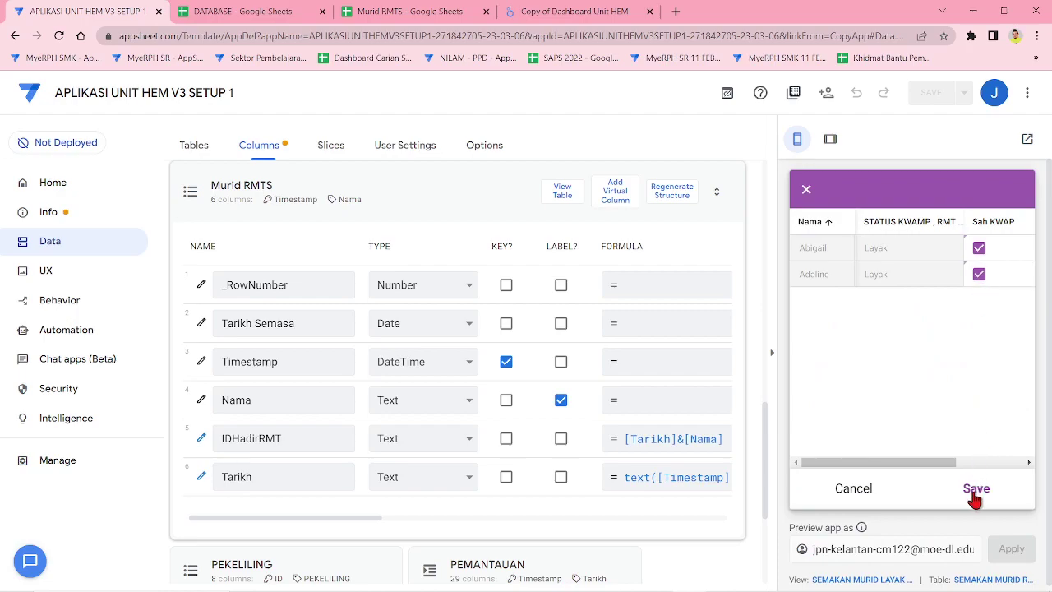
left_click(975, 490)
left_click(913, 489)
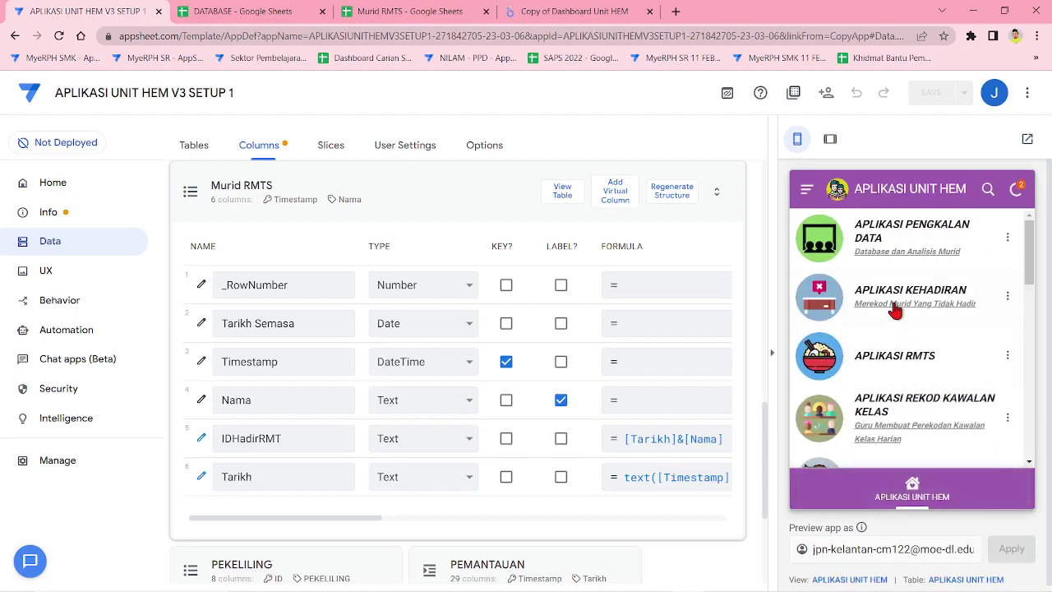
left_click(1016, 189)
Open the KEHADIRAN RMTS form under APLIKASI RMTS, check the Nama suggestions for the T2 GEMILANG students and cancel the form.
left_click(876, 367)
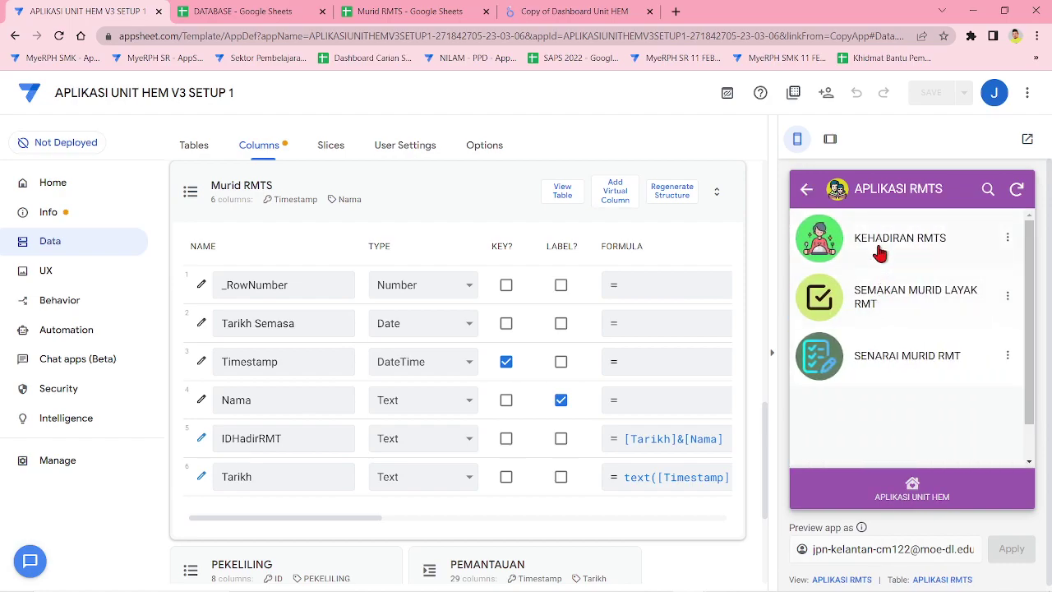
left_click(817, 181)
left_click(820, 254)
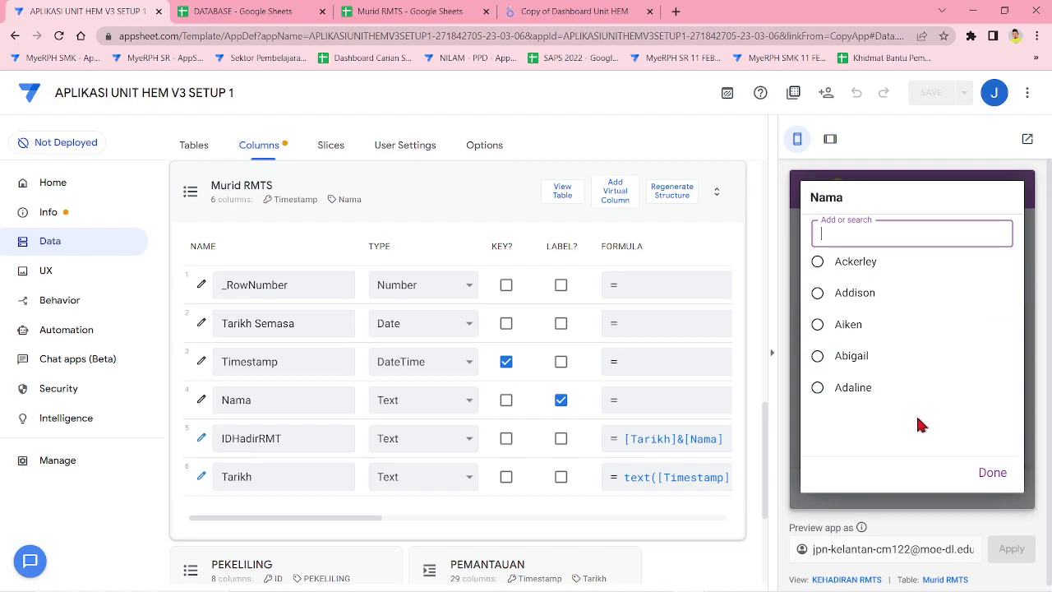
left_click(991, 475)
left_click(871, 491)
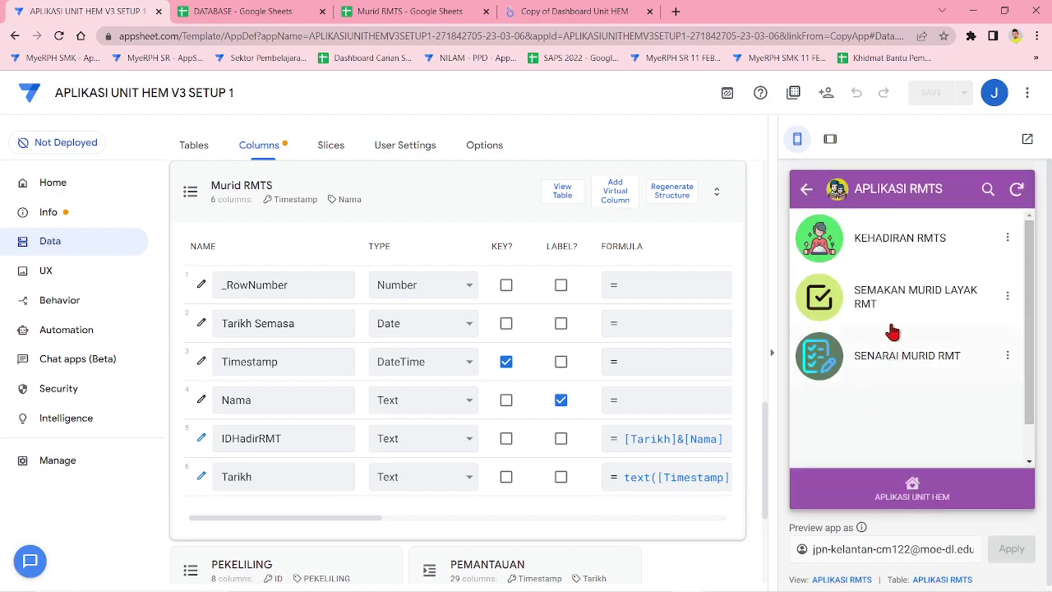
Open Database Murid under APLIKASI PENGKALAN DATA and search it for a student by first name, using the suggested earlier search entry.
left_click(913, 485)
left_click(891, 250)
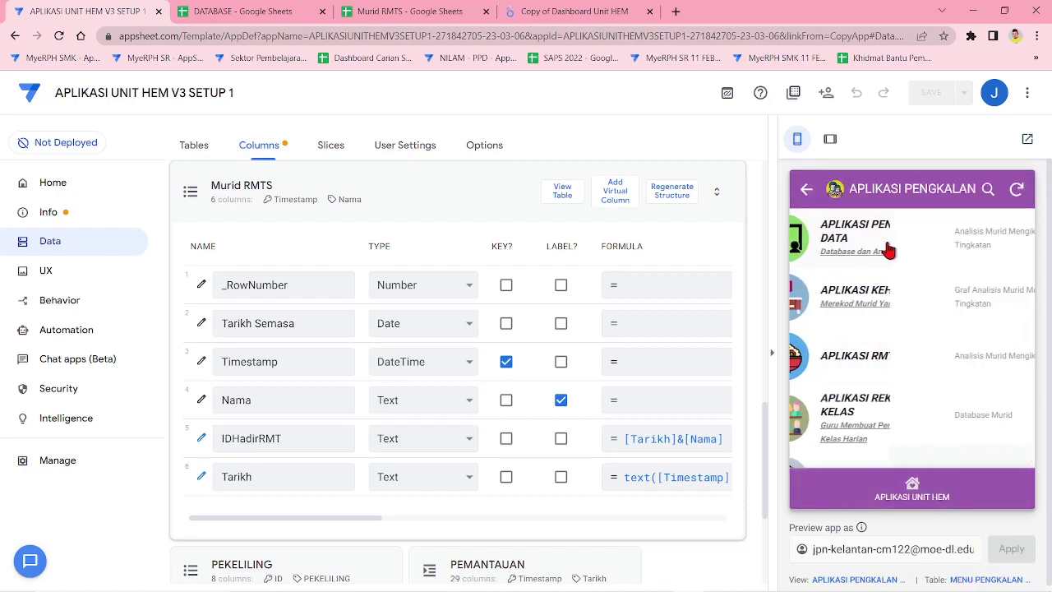
left_click(885, 416)
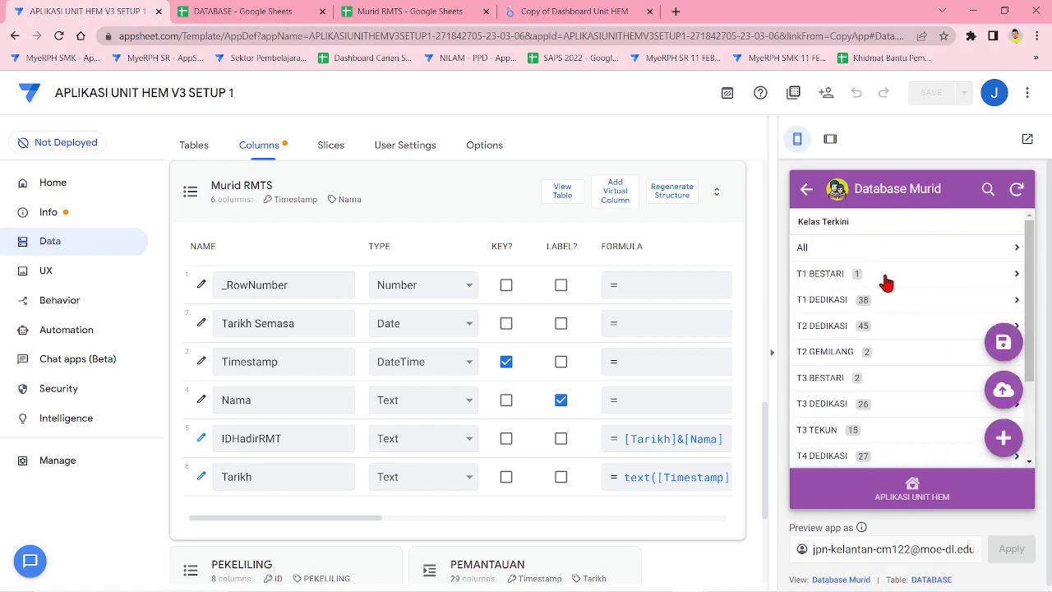
left_click(989, 190)
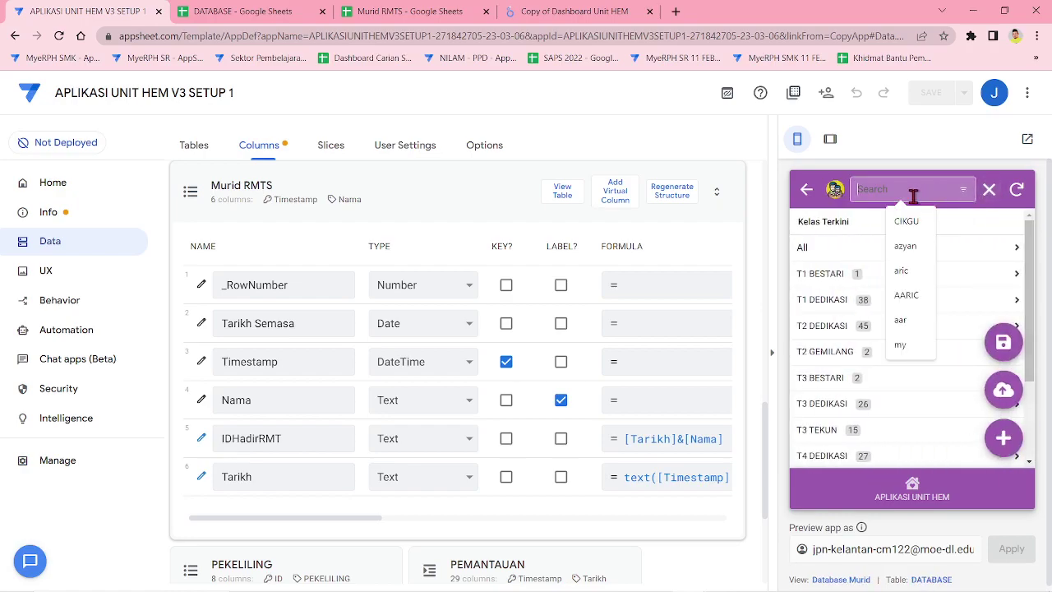
type("sa")
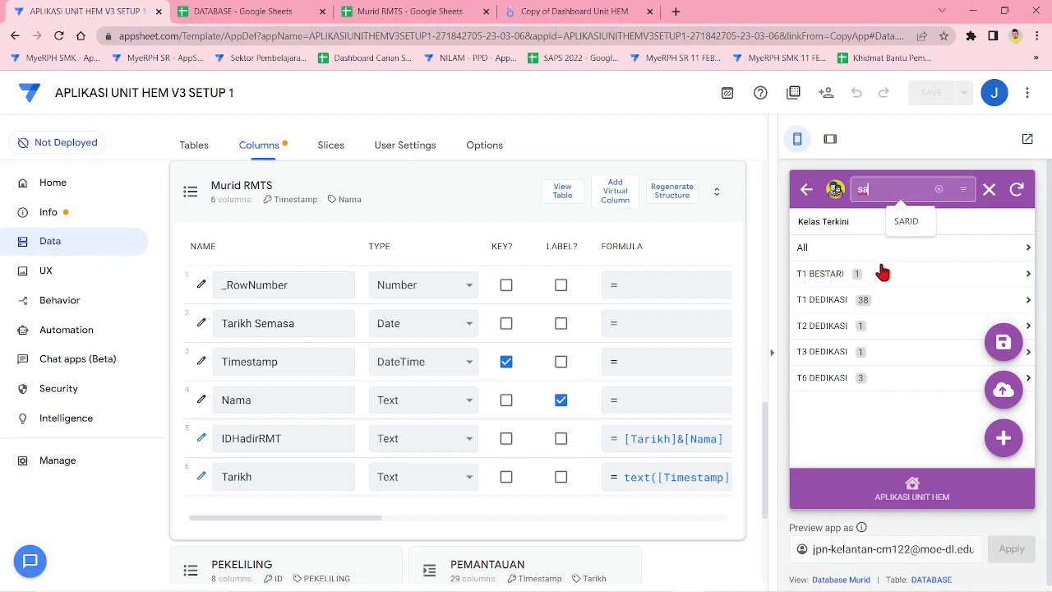
left_click(905, 221)
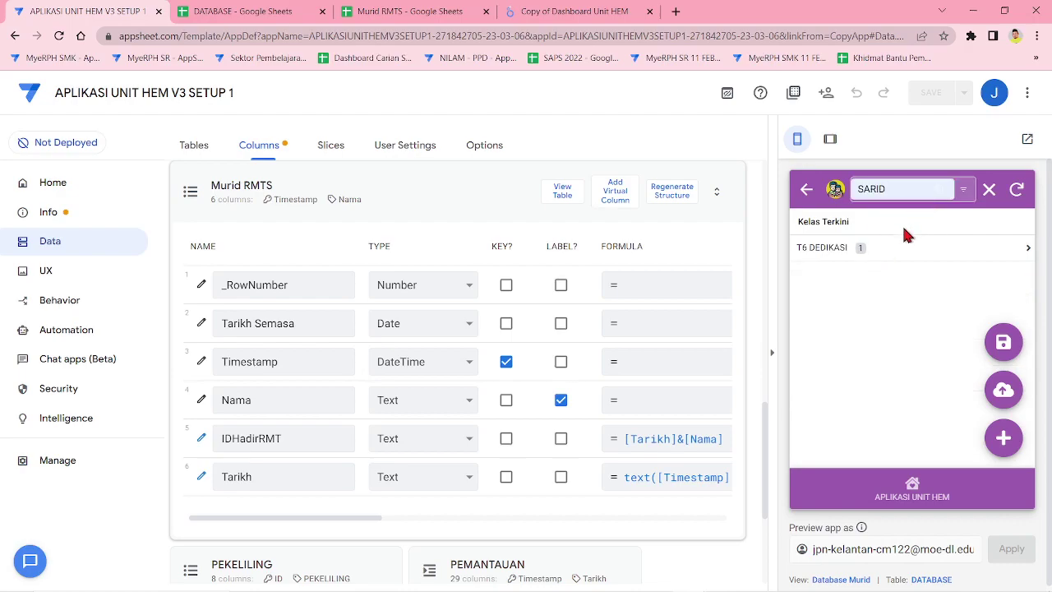
Open the T6 DEDIKASI group in the search results, tick Sah KWAP for the student and save.
left_click(902, 248)
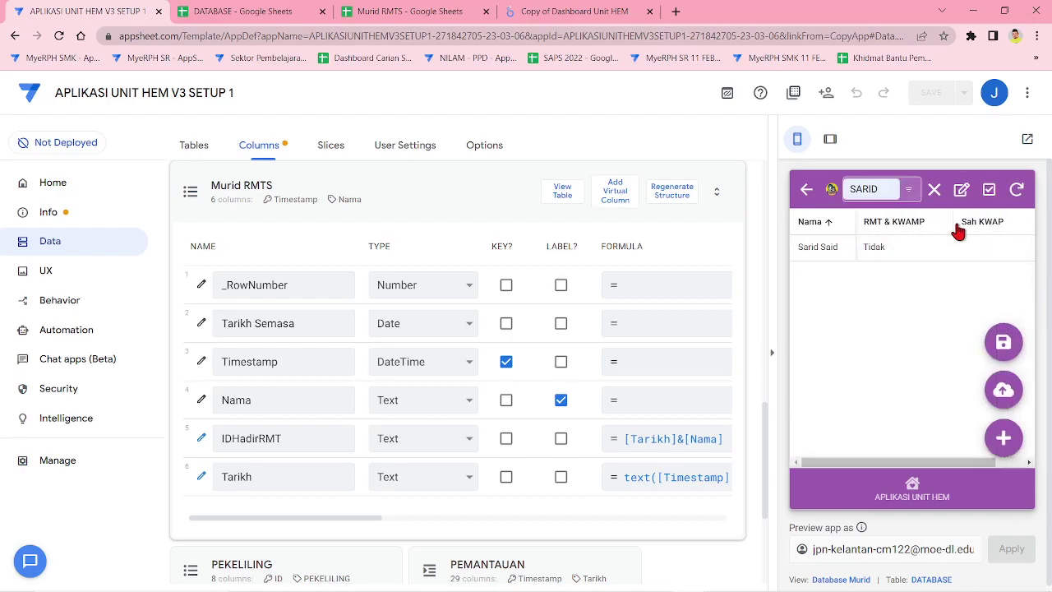
left_click(961, 190)
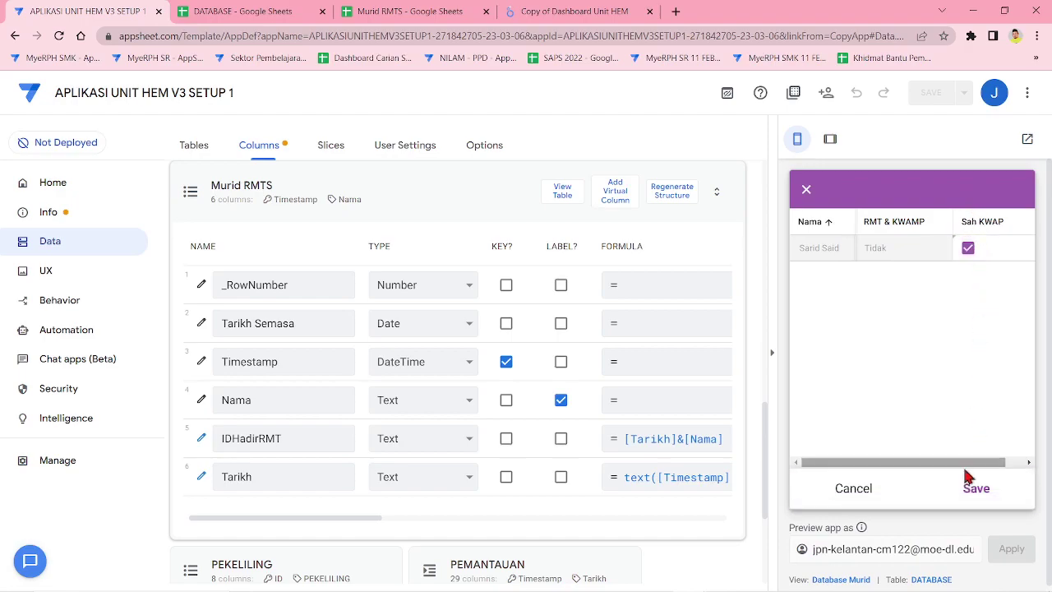
left_click(976, 488)
Return to the KEHADIRAN RMTS form under APLIKASI RMTS, check the Nama suggestions for the T6 DEDIKASI student and cancel the form.
left_click(937, 491)
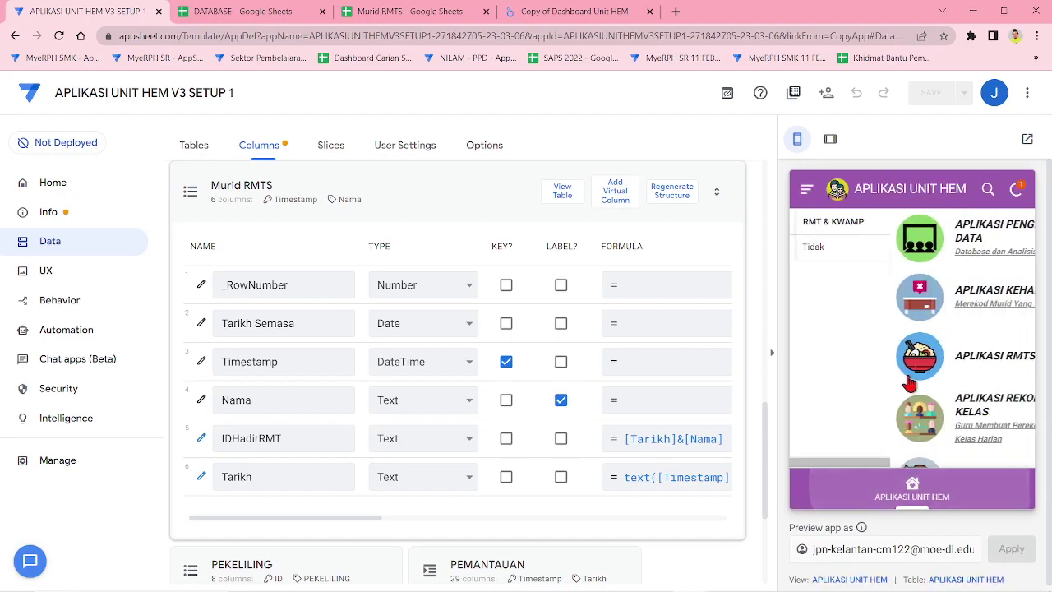
left_click(888, 361)
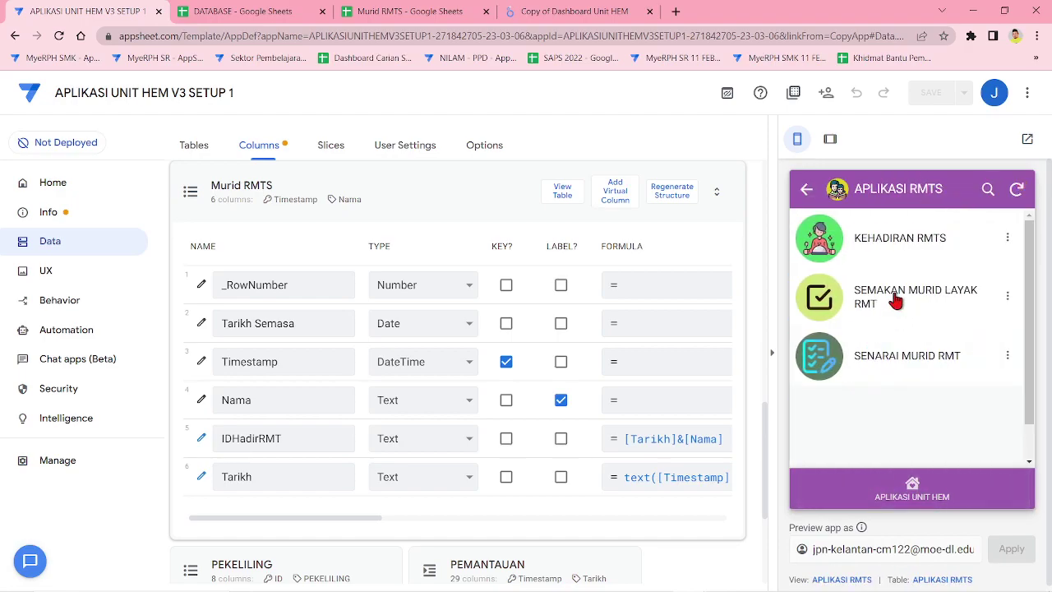
left_click(887, 246)
left_click(892, 263)
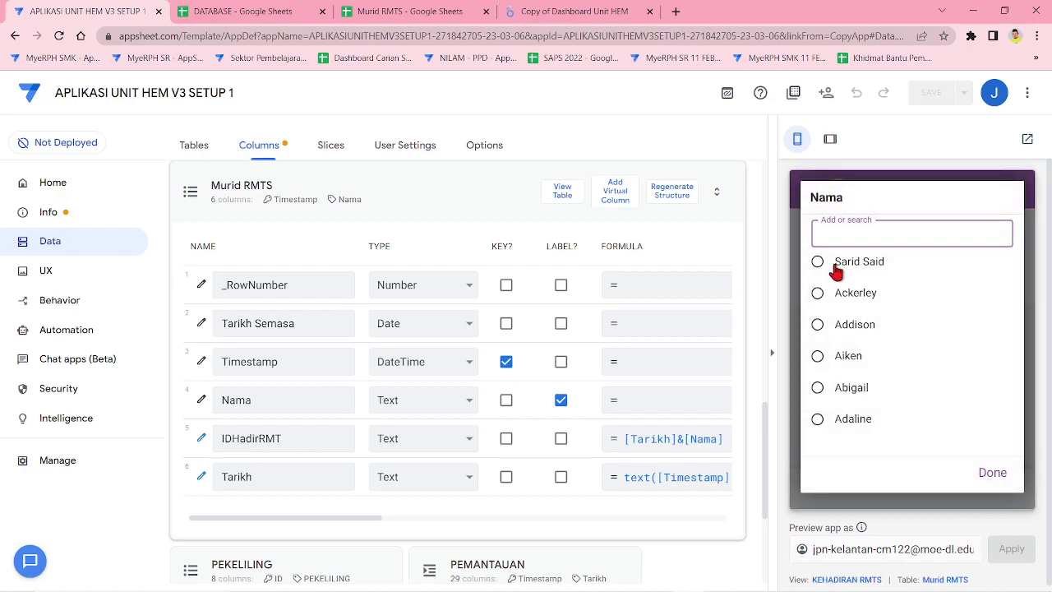
left_click(859, 273)
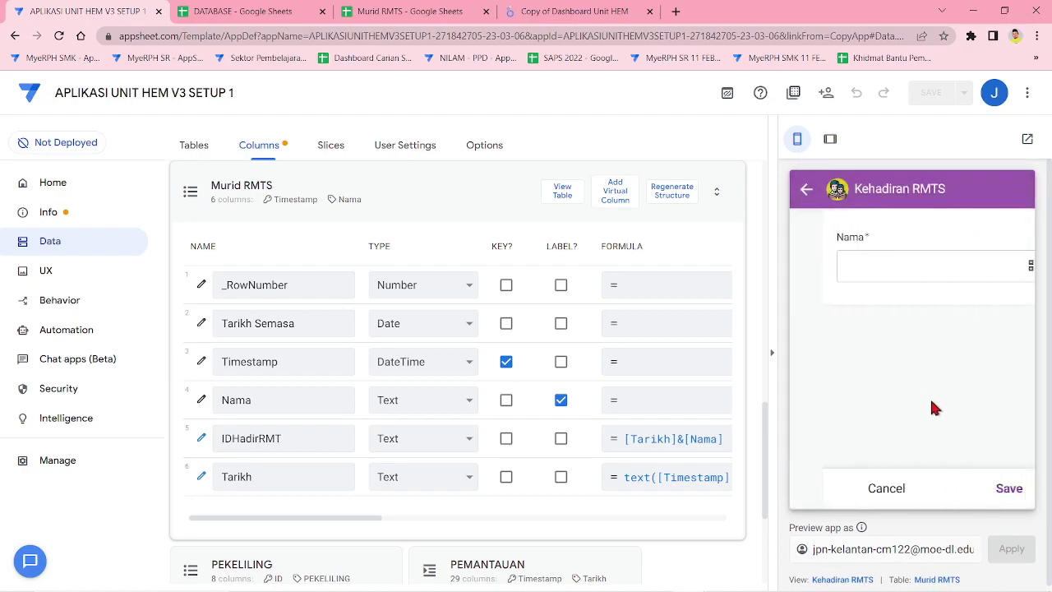
left_click(984, 472)
left_click(864, 486)
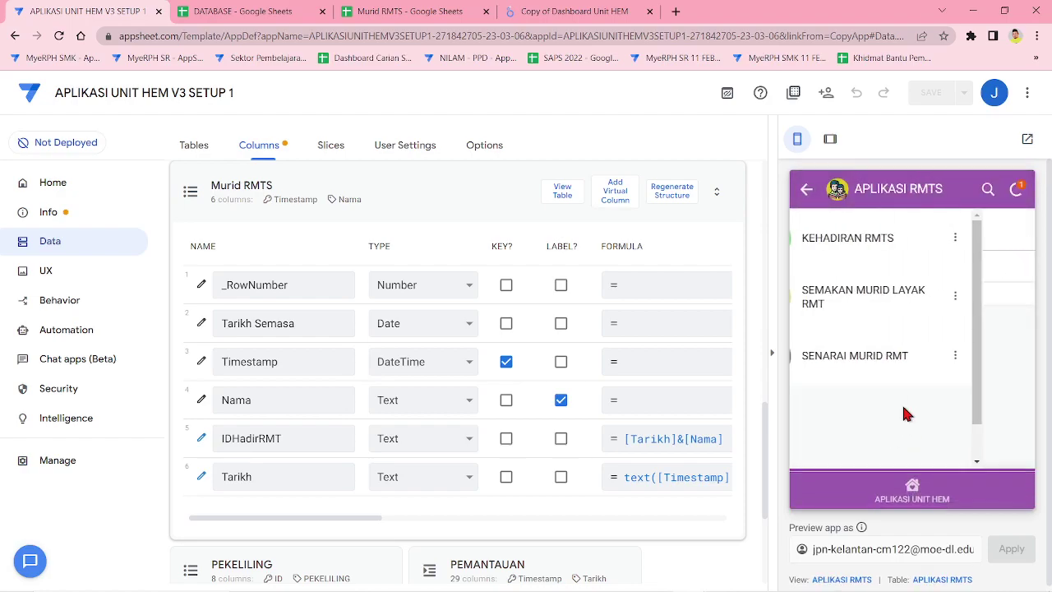